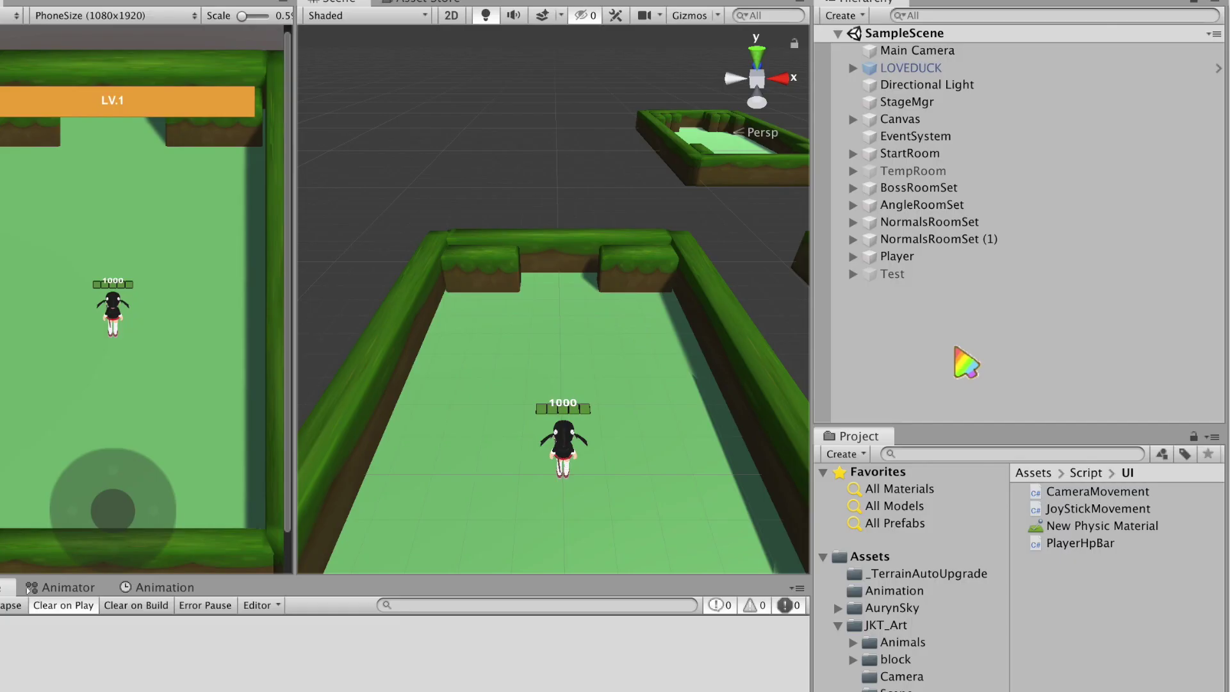
Create a new empty object in the Hierarchy named Stage.
right_click(935, 336)
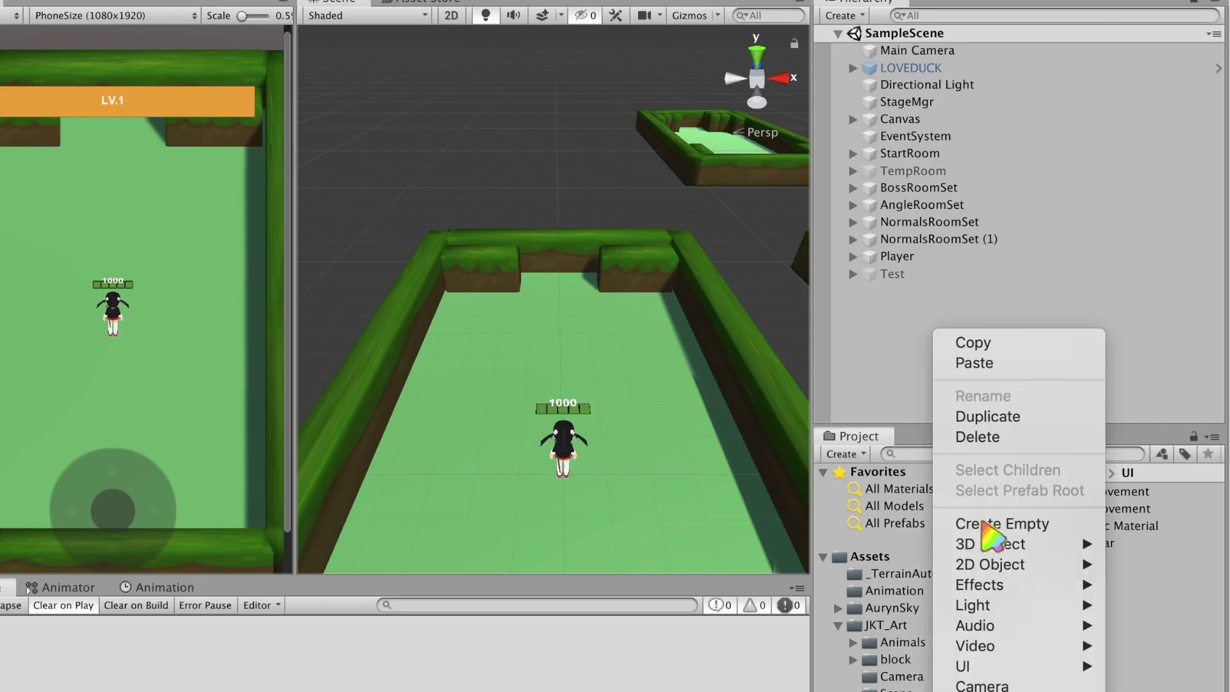
click(984, 523)
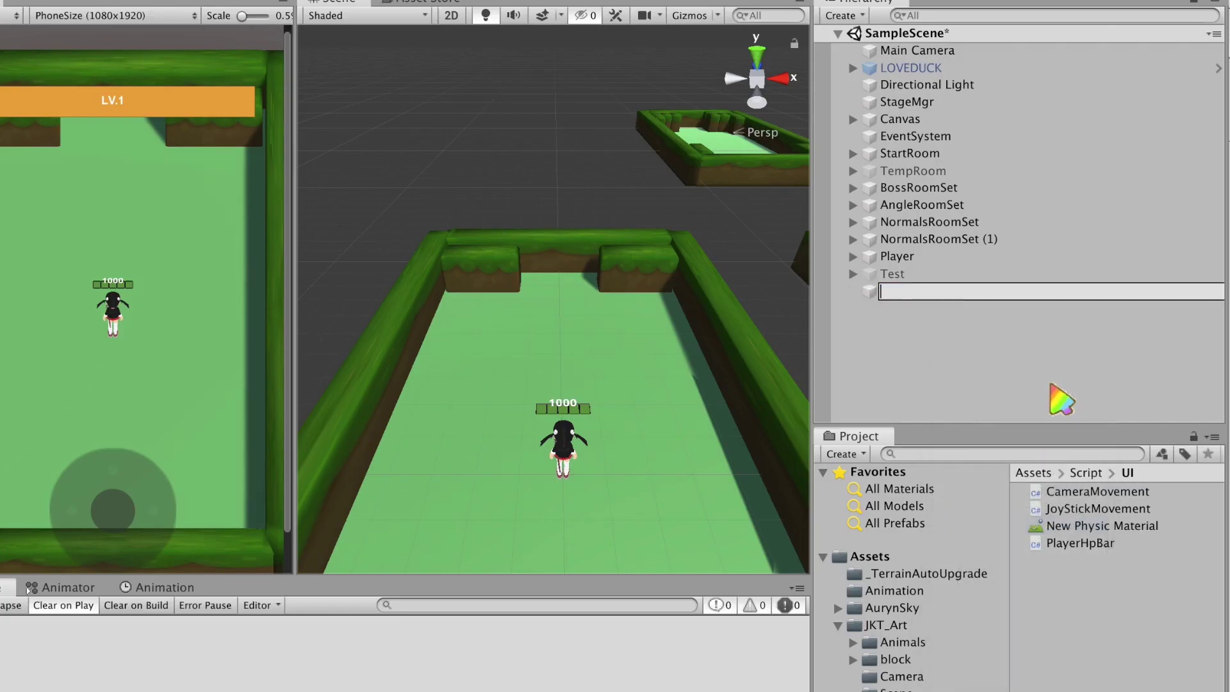
text(Stage)
key(Return)
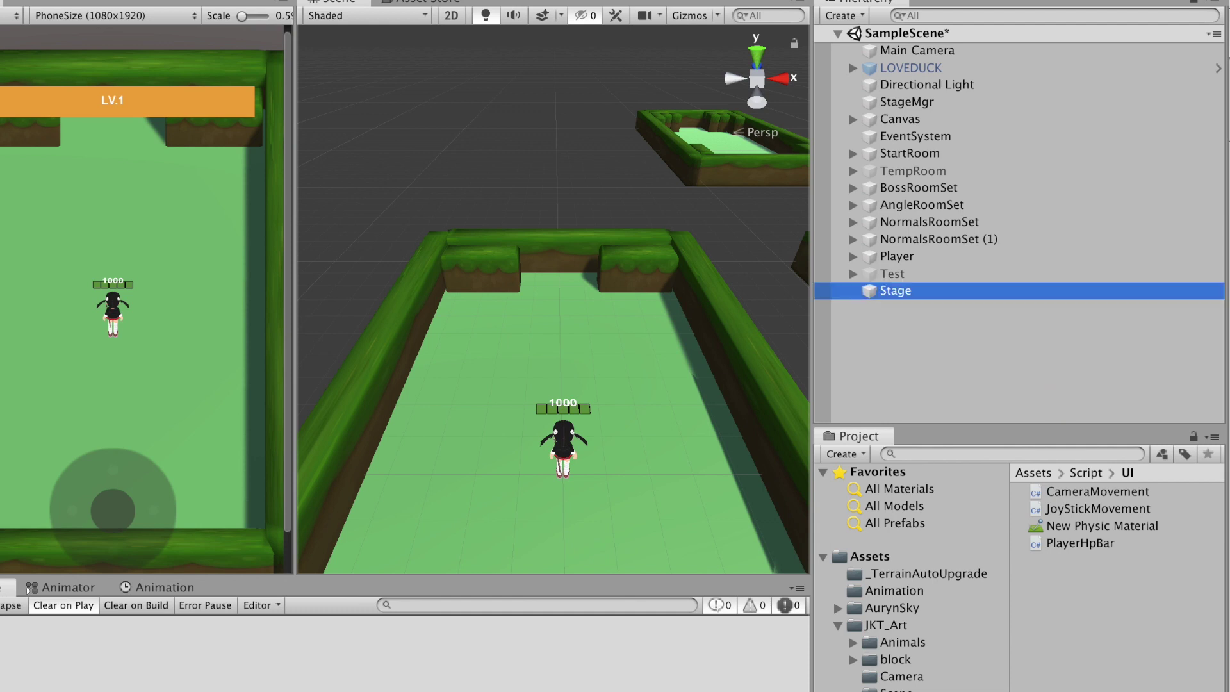
Select StartRoom through Test and move them under Stage.
click(941, 274)
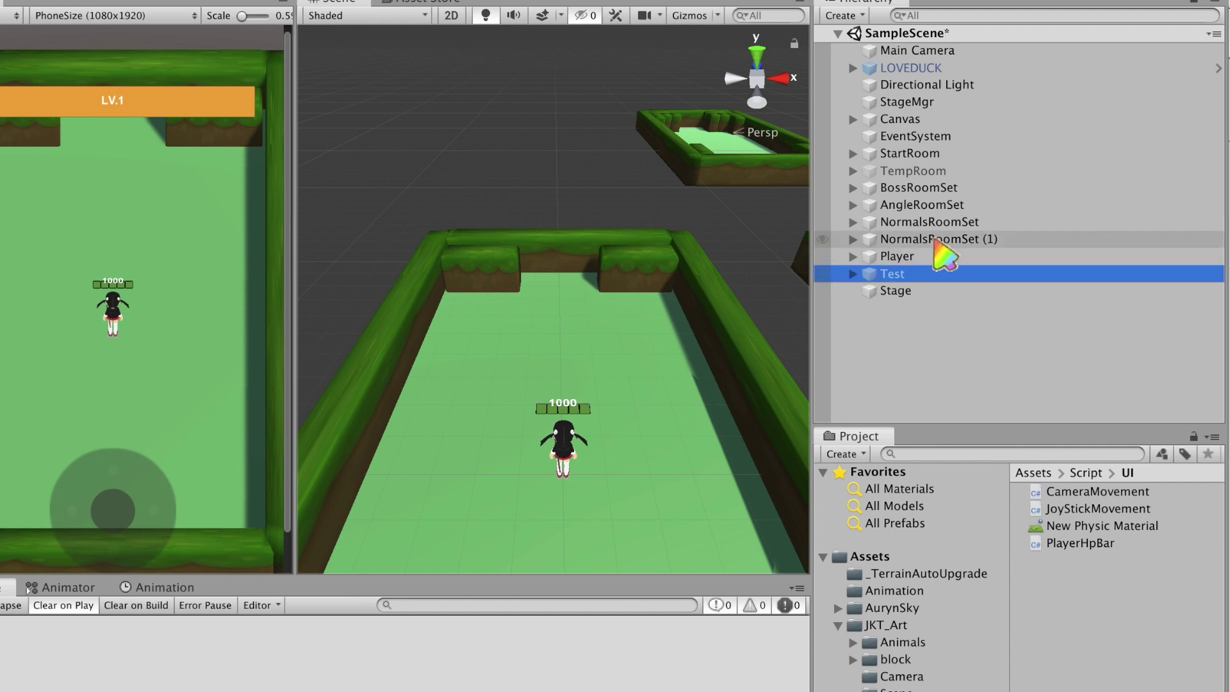
ctrl+drag(935, 239, 937, 154)
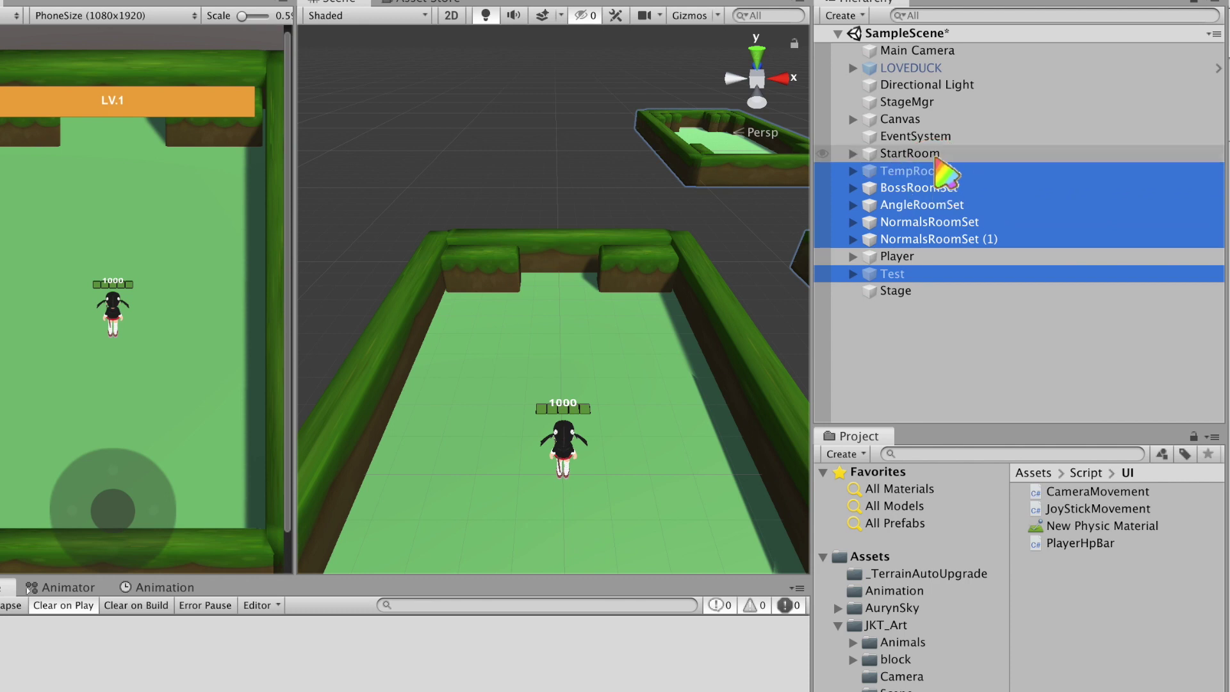
drag(908, 153, 900, 293)
click(853, 170)
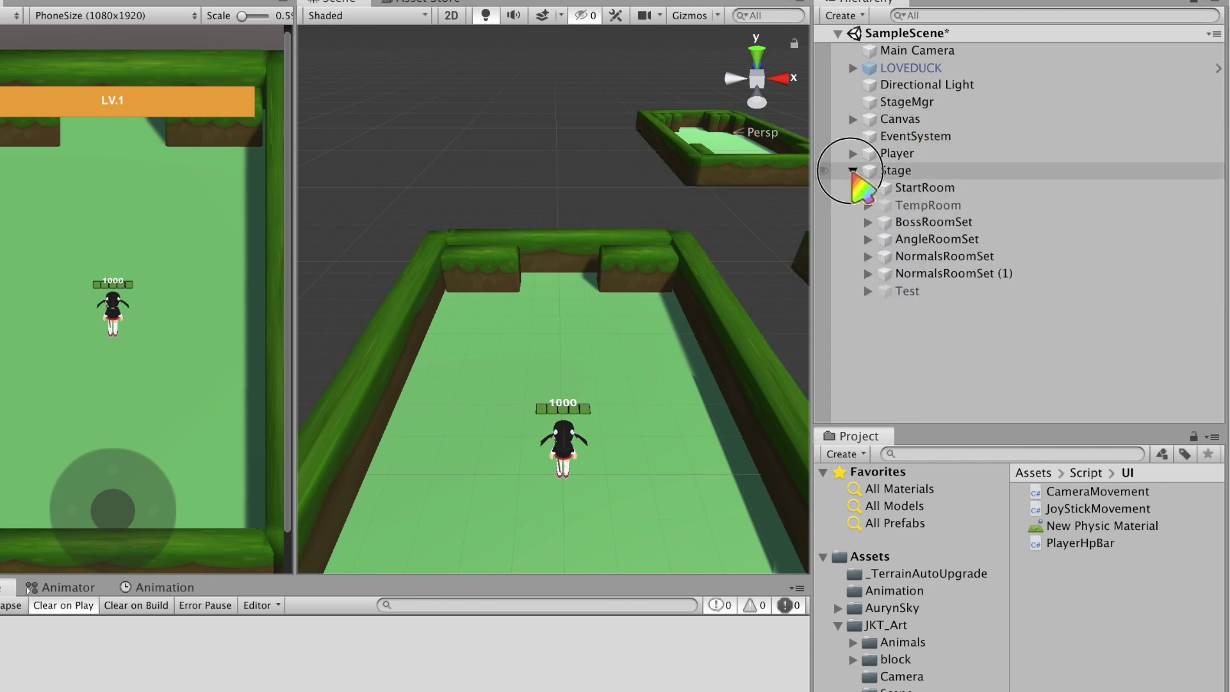
right_click(671, 232)
Create an empty Enemy object and move LOVEDUCK into it.
click(727, 359)
text(Enemy)
drag(667, 91, 659, 194)
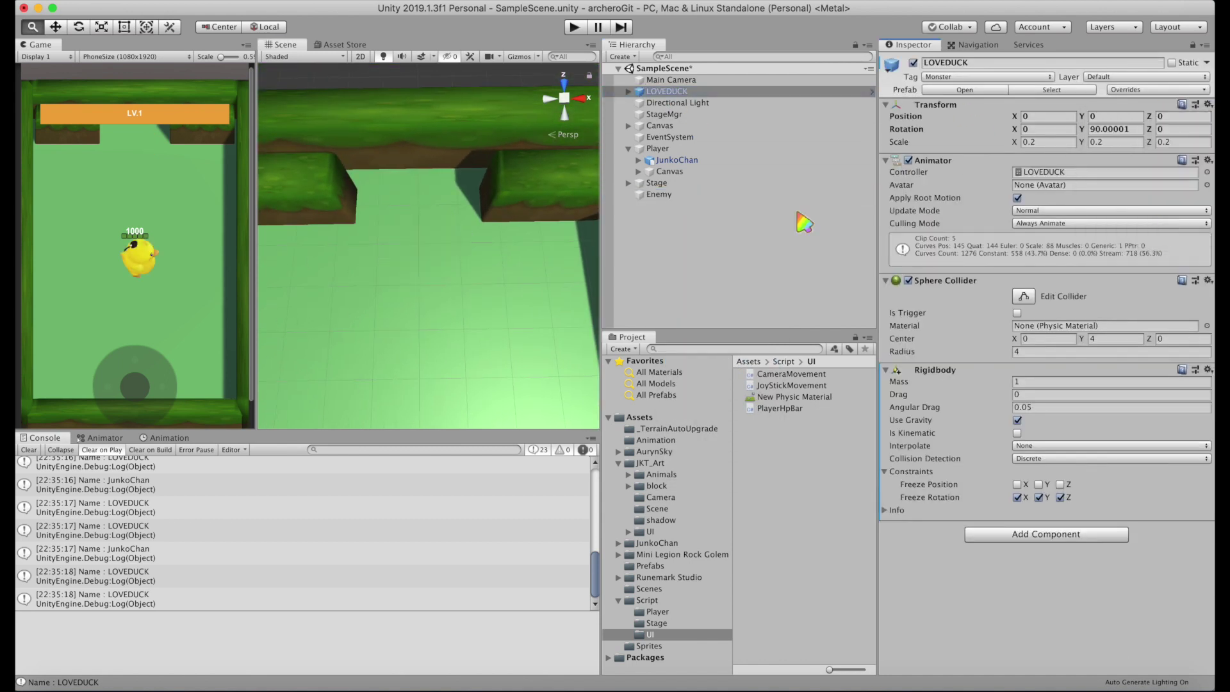
Add a UI Canvas under Enemy, with a Slider on that canvas.
right_click(671, 181)
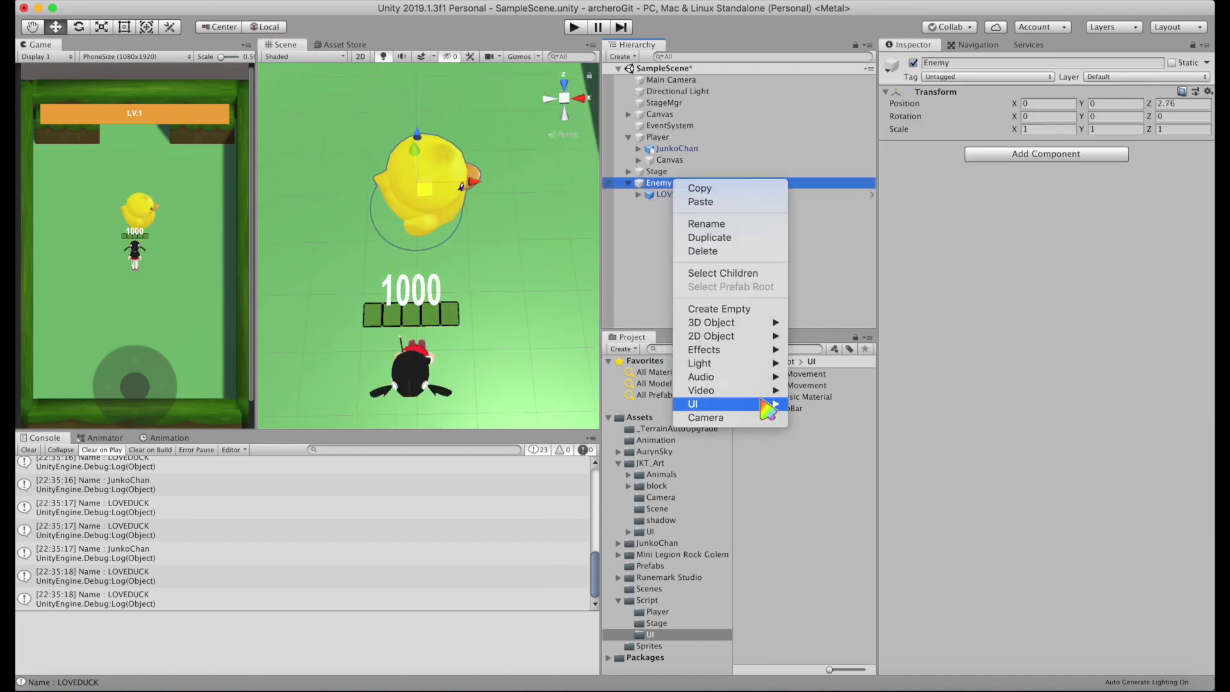
mouse_move(769, 362)
click(833, 470)
right_click(641, 206)
mouse_move(708, 431)
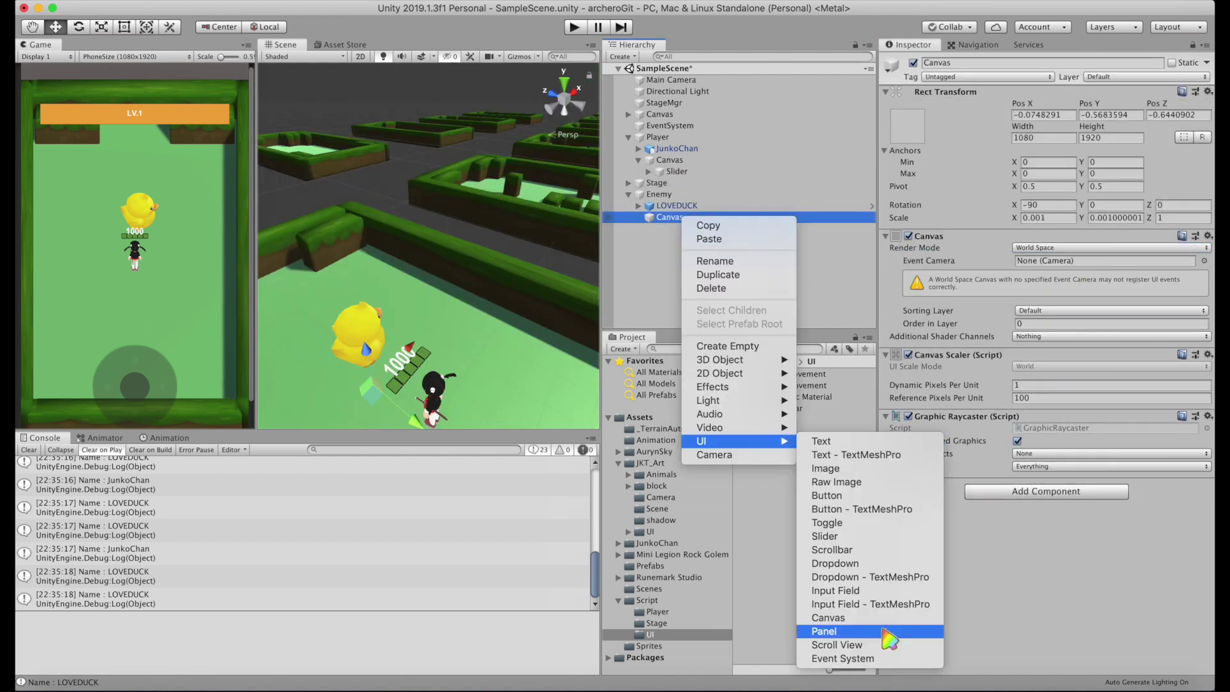
click(826, 541)
Frame the new slider and push its Z position to about 2.8.
double_click(692, 277)
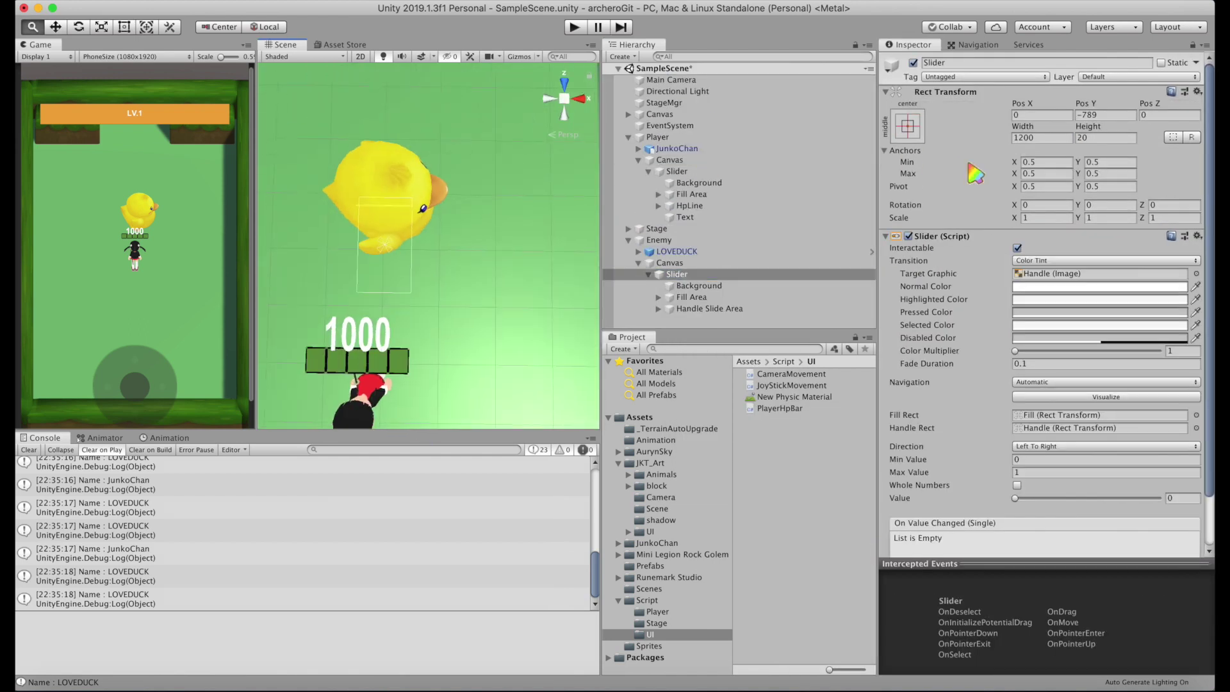
click(521, 152)
double_click(677, 274)
drag(1147, 103, 1193, 119)
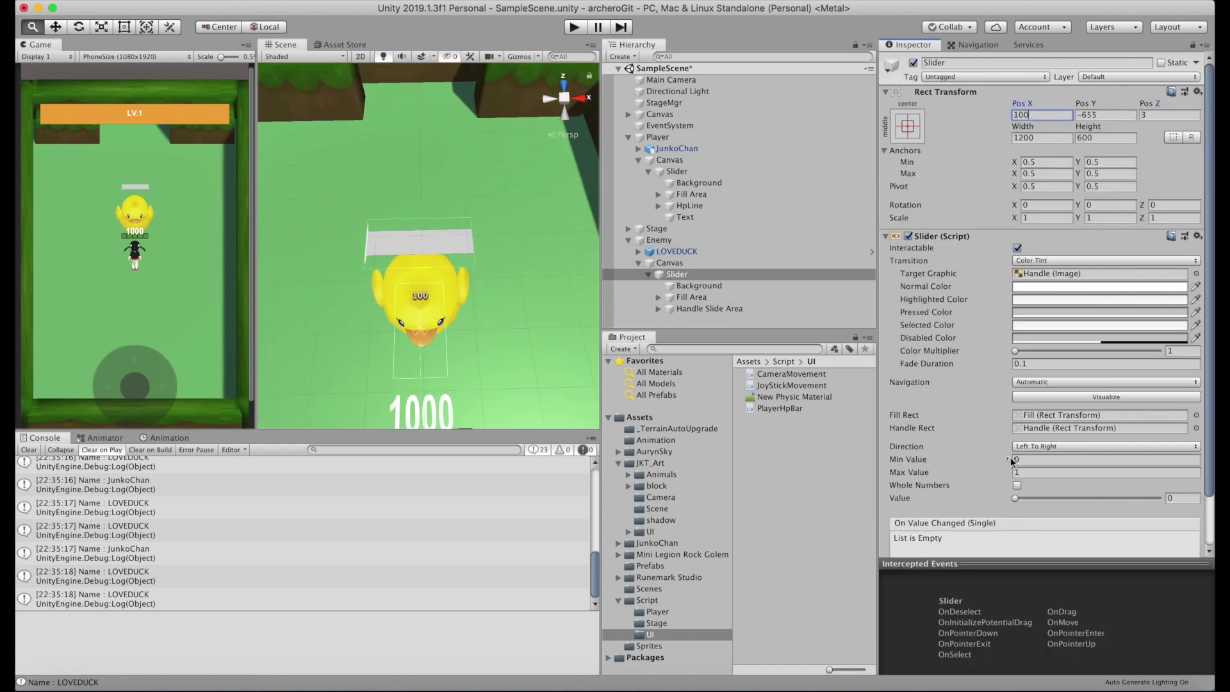
double_click(699, 286)
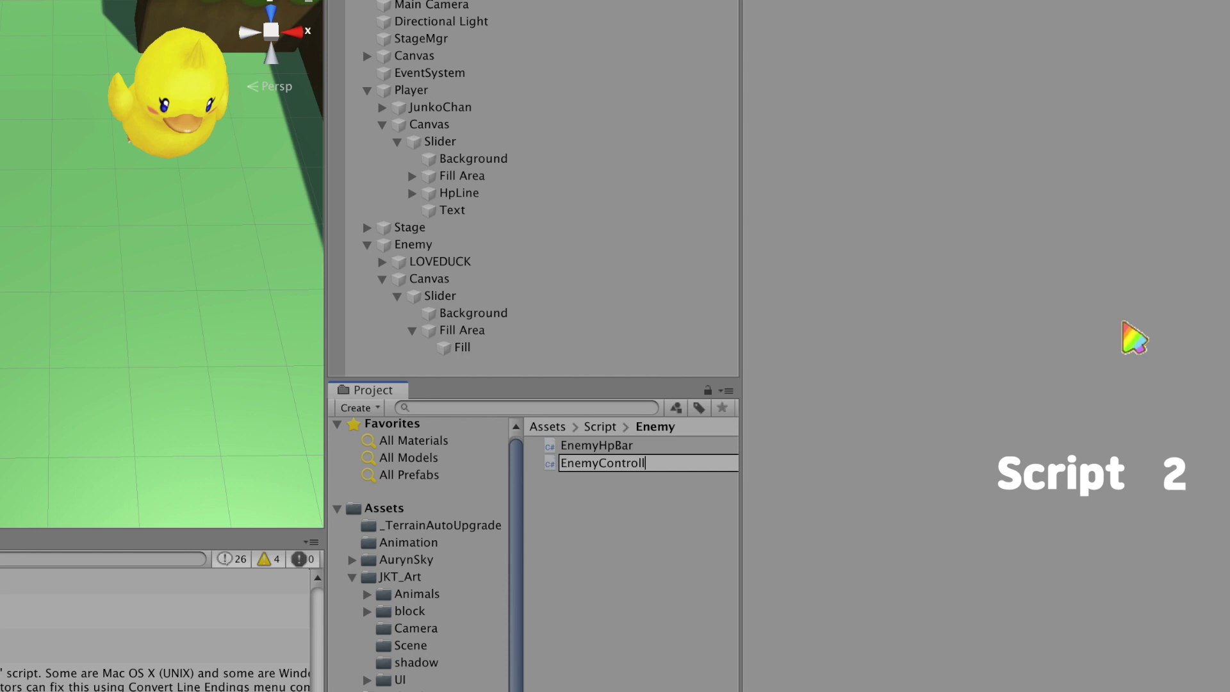
Name the new C# script EnemyControll in the Script/Enemy folder.
key(Return)
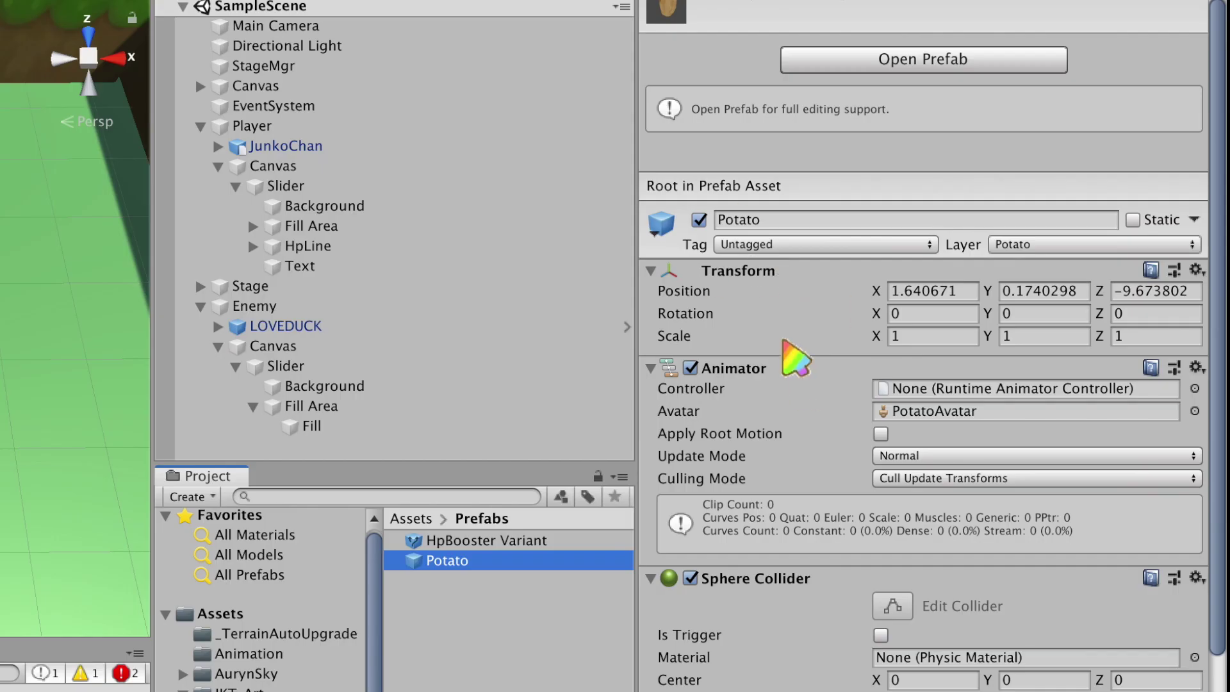
Open the Tag dropdown of the Potato prefab.
click(824, 247)
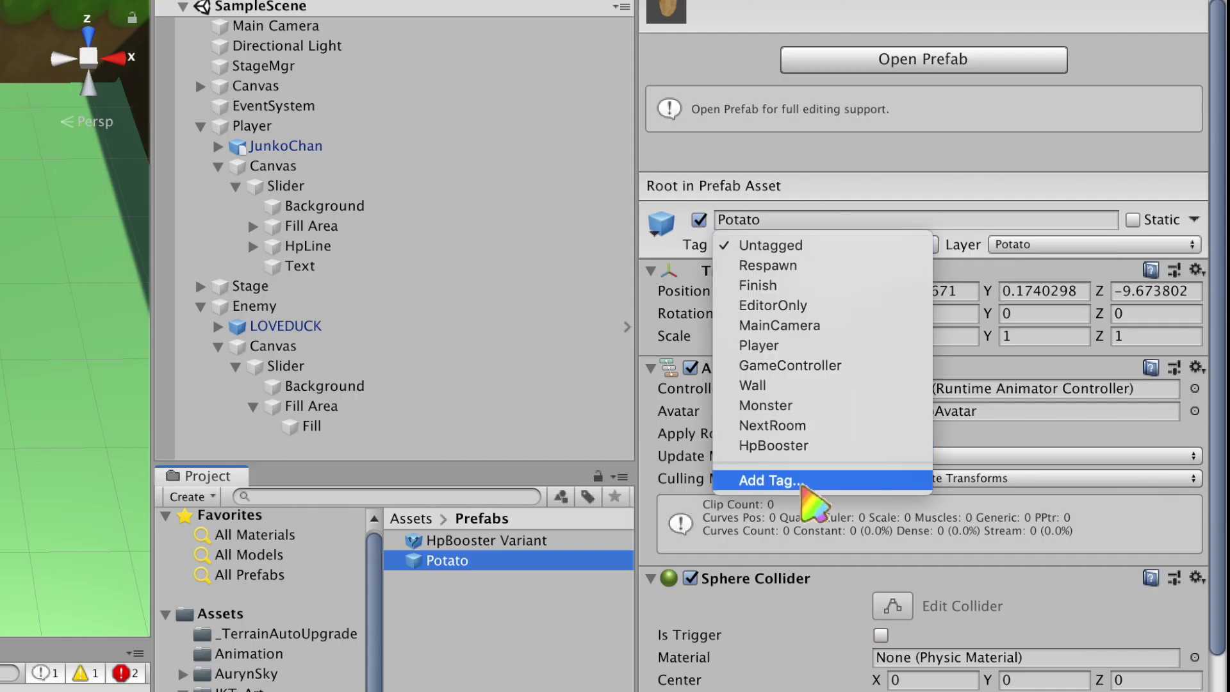
Add and save a new tag named Potato.
click(803, 485)
text(Potato)
key(Return)
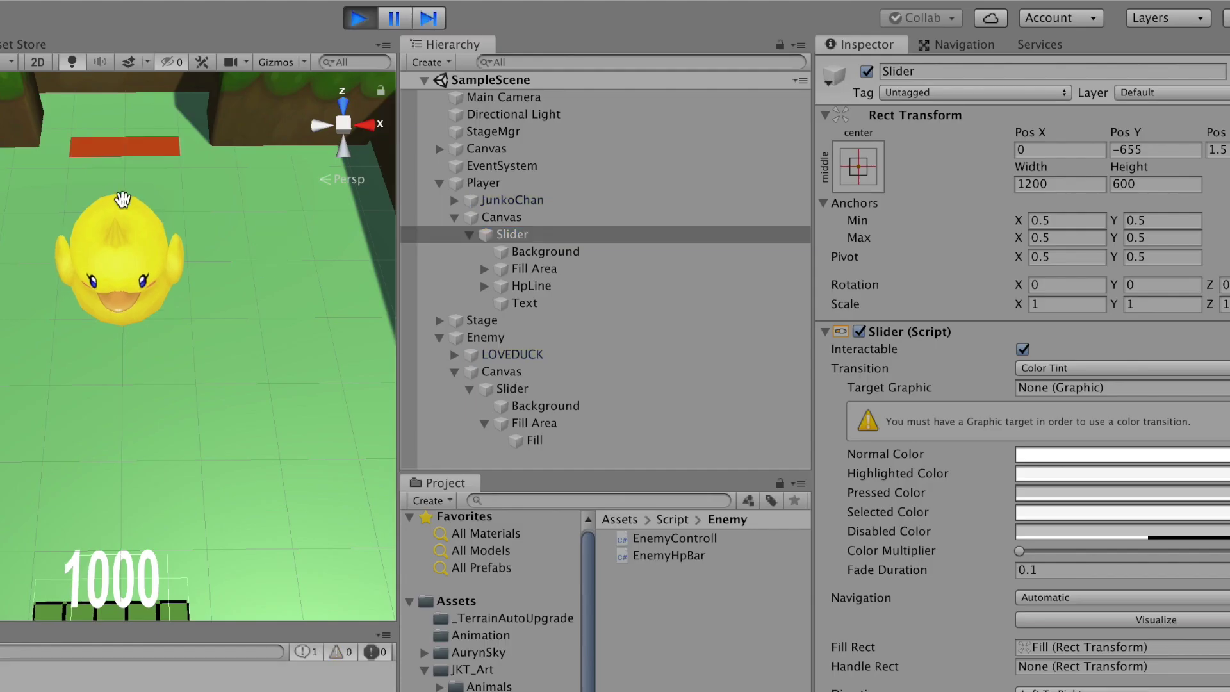
Set the enemy Slider's Pos X to 0 and stop Play mode.
click(516, 390)
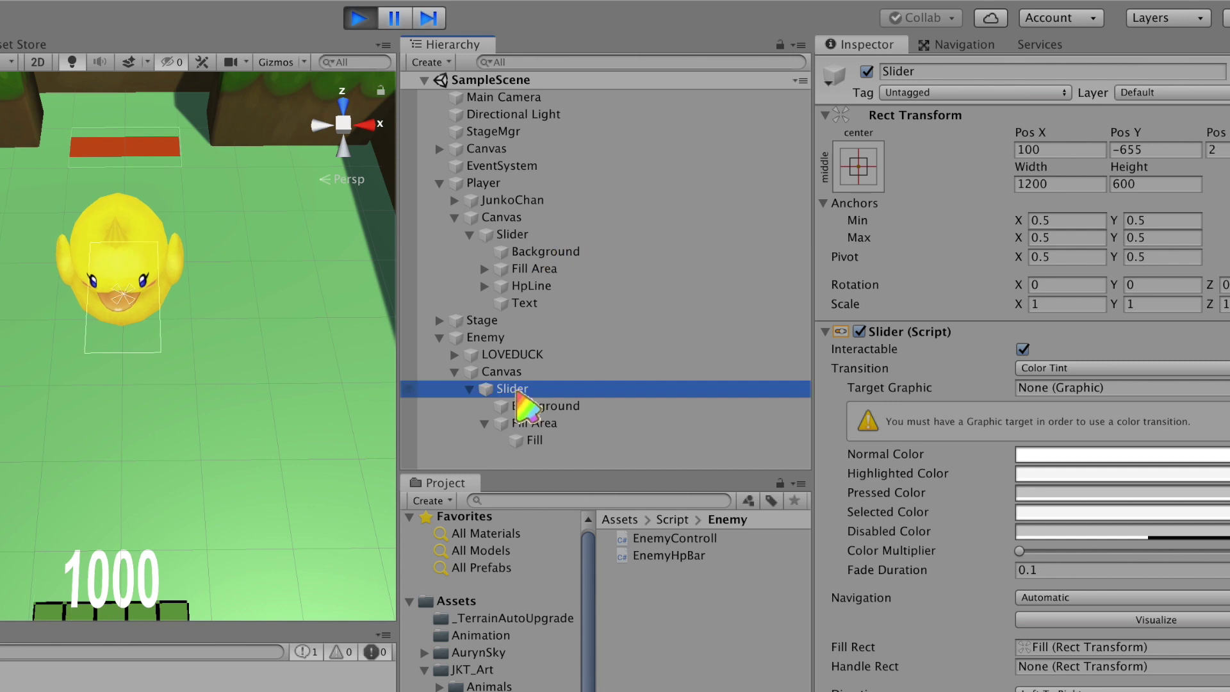
click(1091, 148)
text(0)
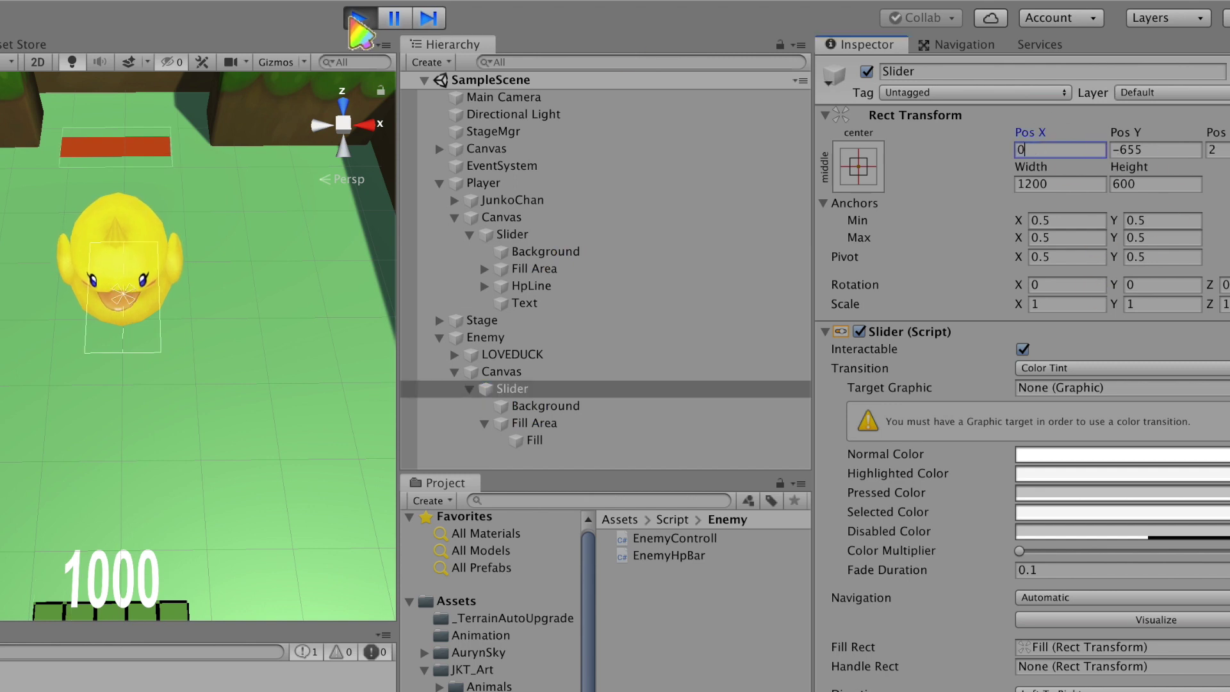
click(358, 18)
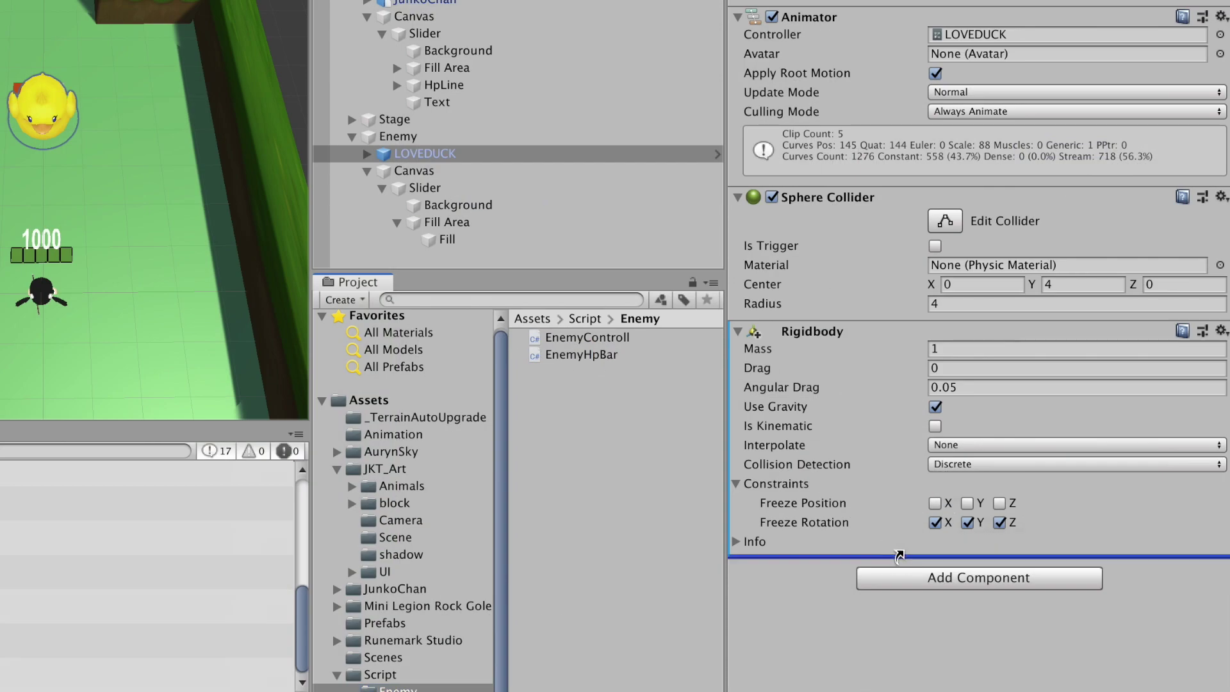
Attach EnemyControll to LOVEDUCK, link Canvas to Enemy Canvas Go, and test-run toward the duck.
drag(900, 554, 899, 555)
drag(414, 171, 973, 605)
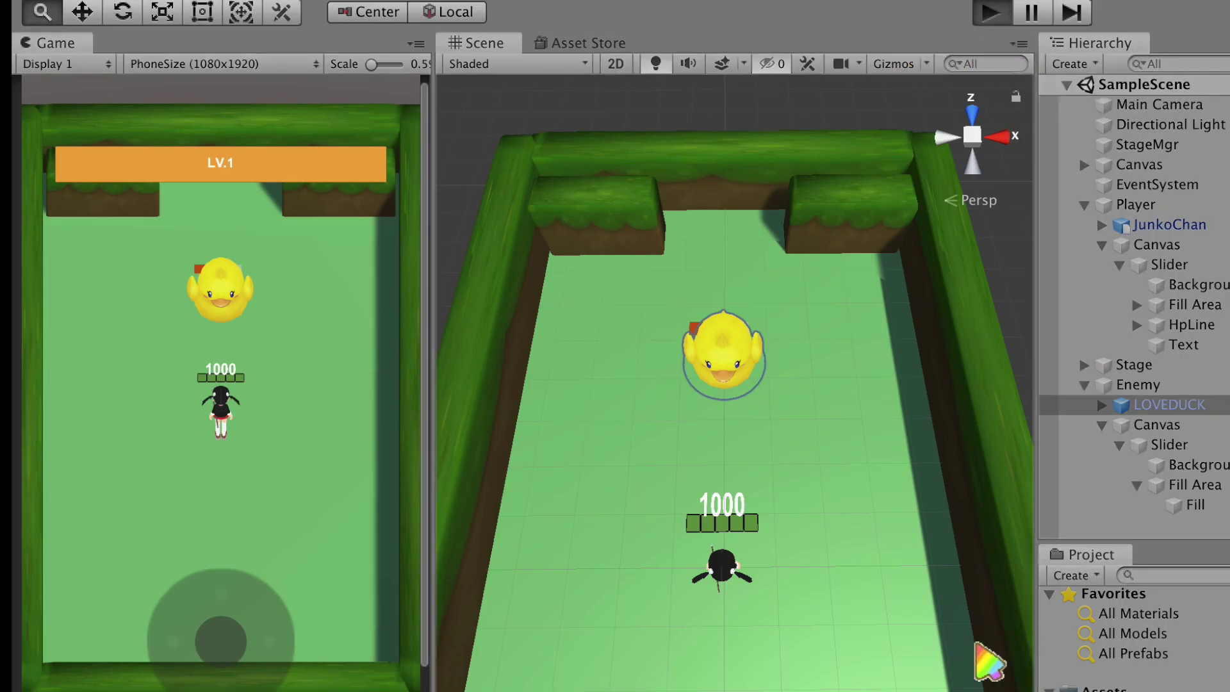
drag(253, 663, 212, 549)
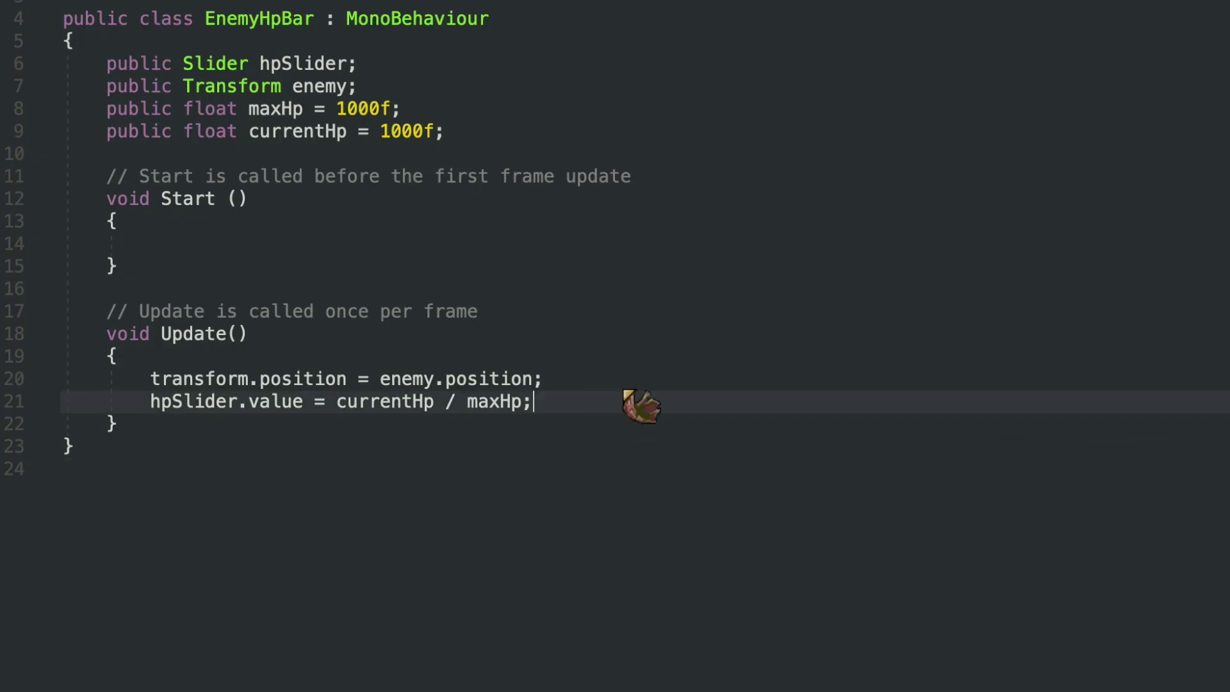
Make hpSlider.value Mathf.Lerp toward currentHp / maxHp using Time.deltaTime.
double_click(385, 401)
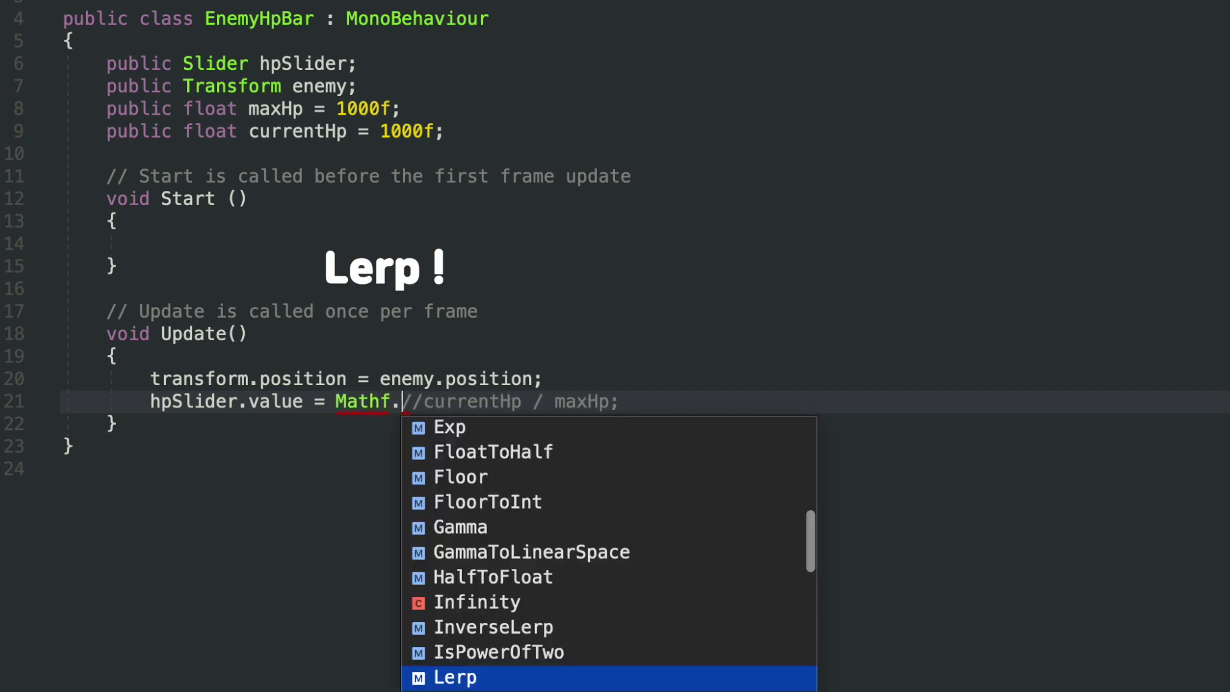
text(.Lerp()
key(Delete)
key(Delete)
text(,)
key(End)
key(BackSpace)
text(, Time.di)
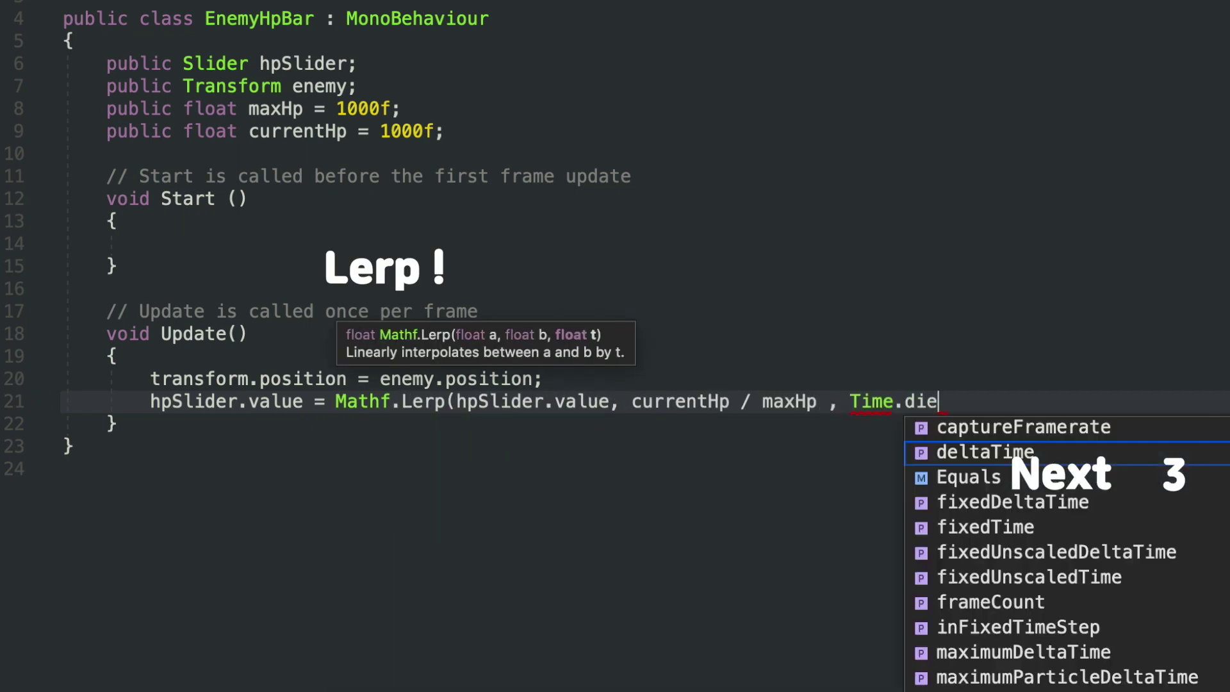
text();)
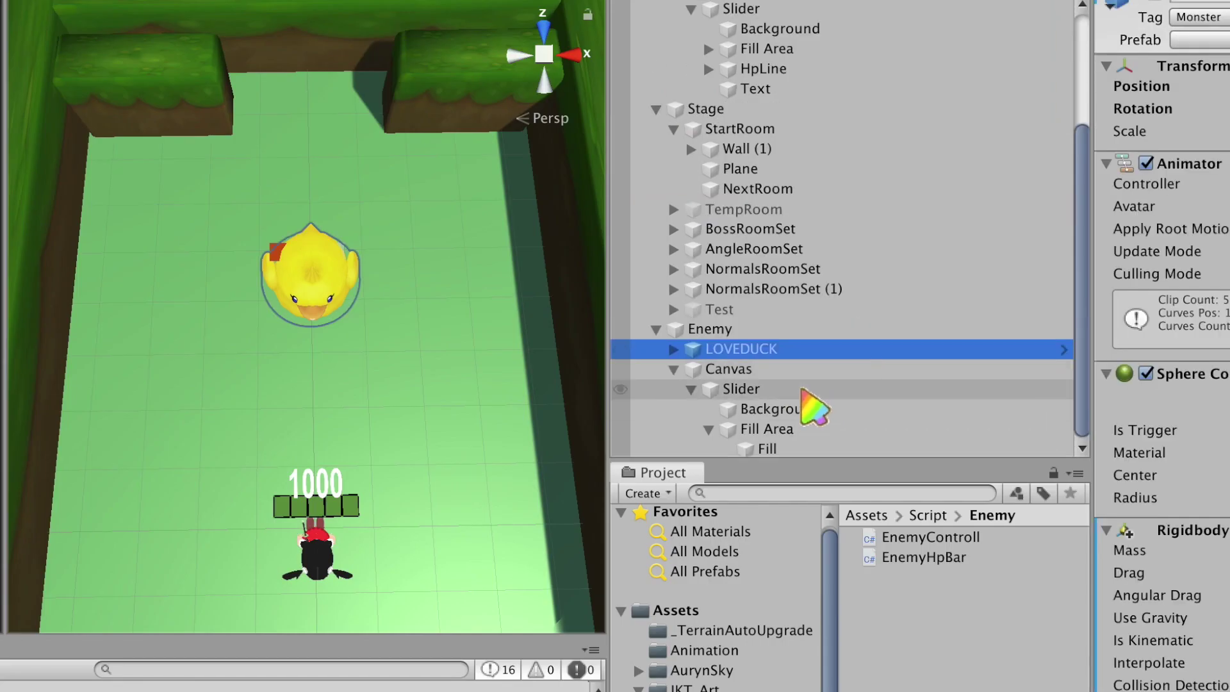
click(803, 435)
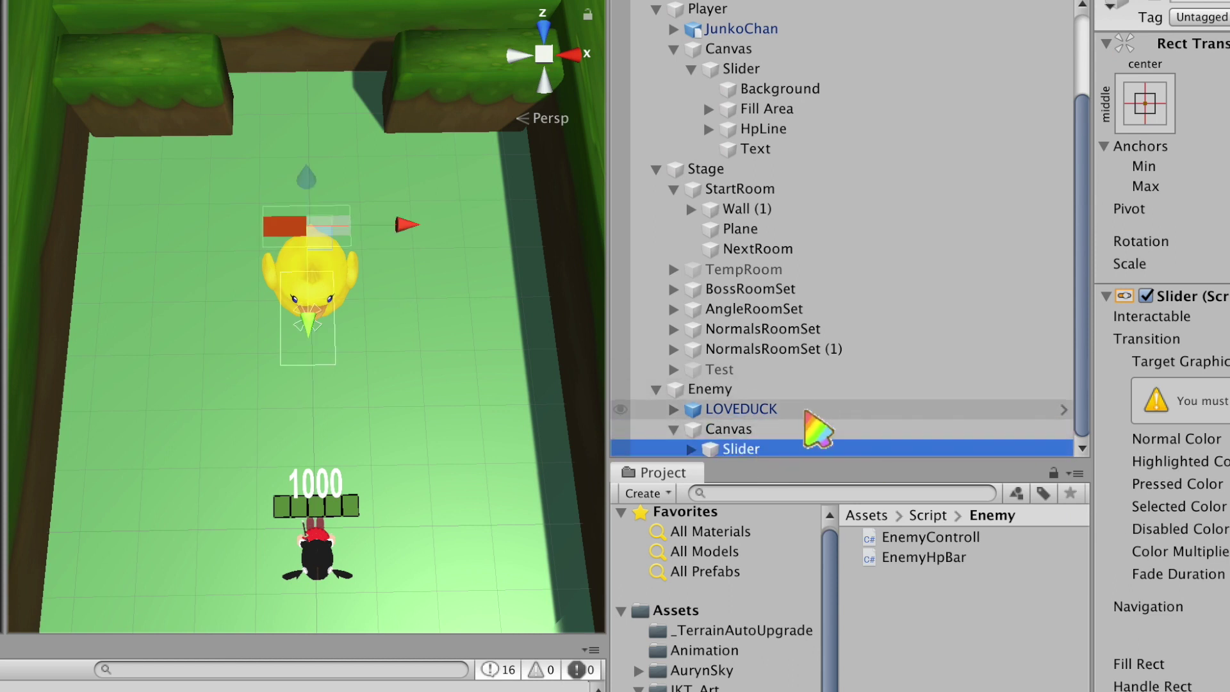
Duplicate the enemy slider and tint Slider (1)'s Fill pale beige D9C2B5.
key(ctrl+d)
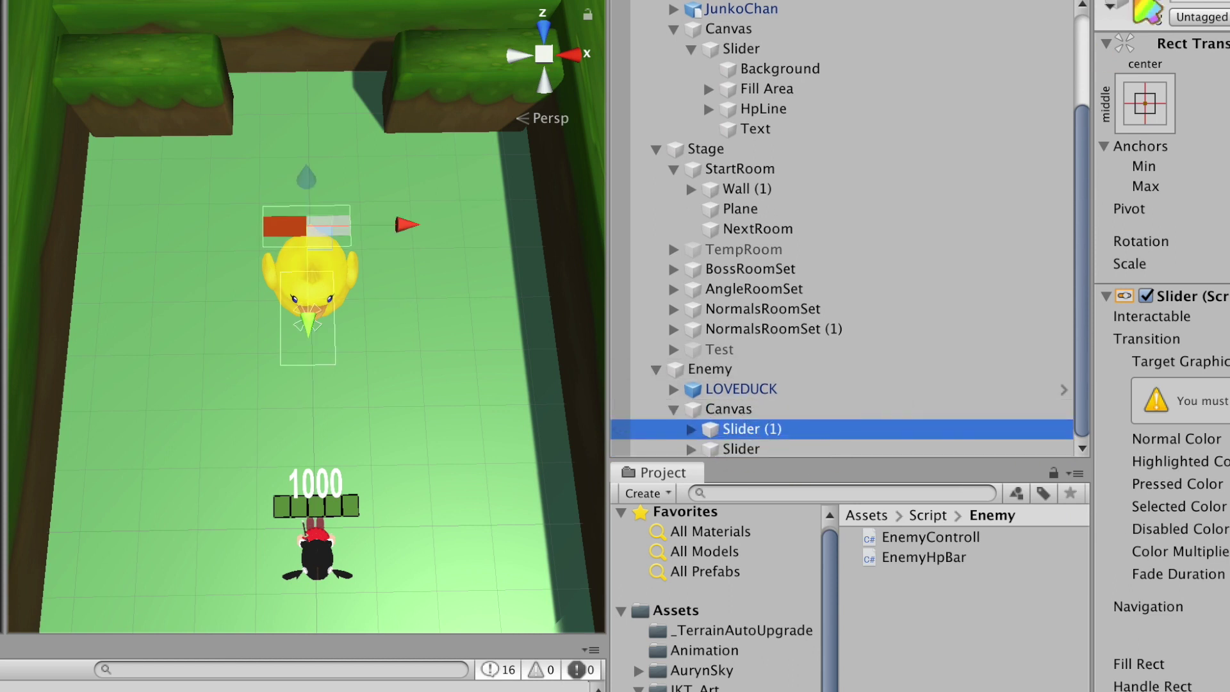
click(769, 408)
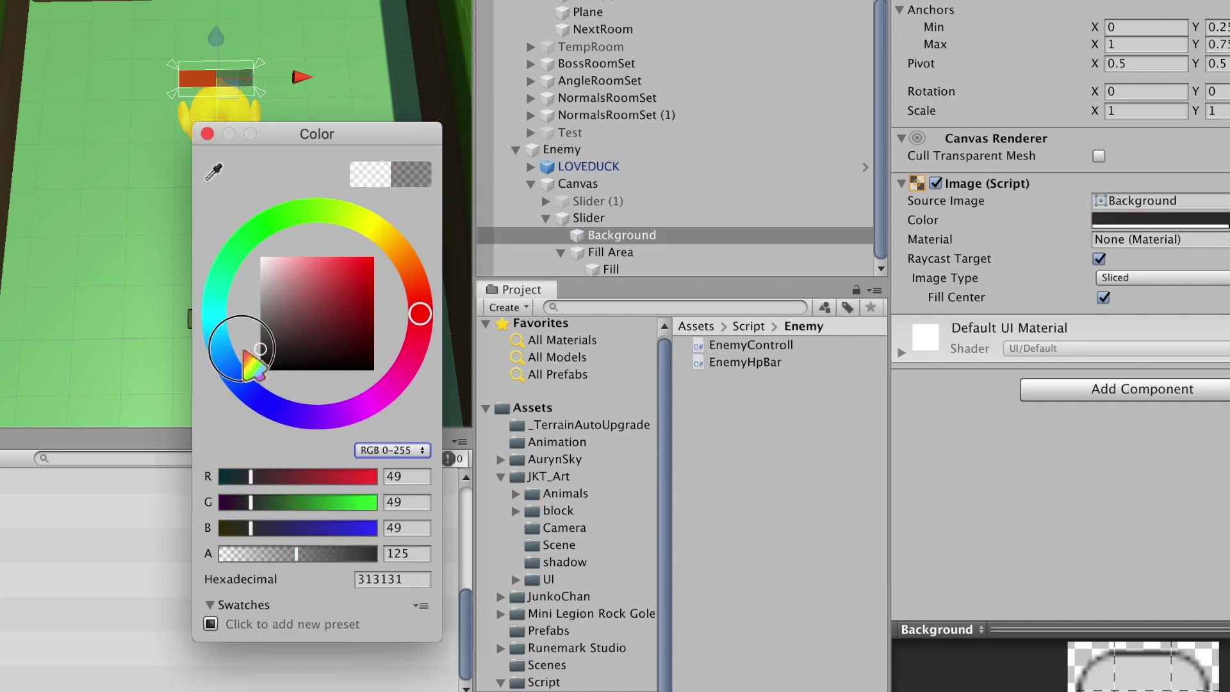
click(546, 201)
click(611, 252)
click(1160, 247)
click(279, 274)
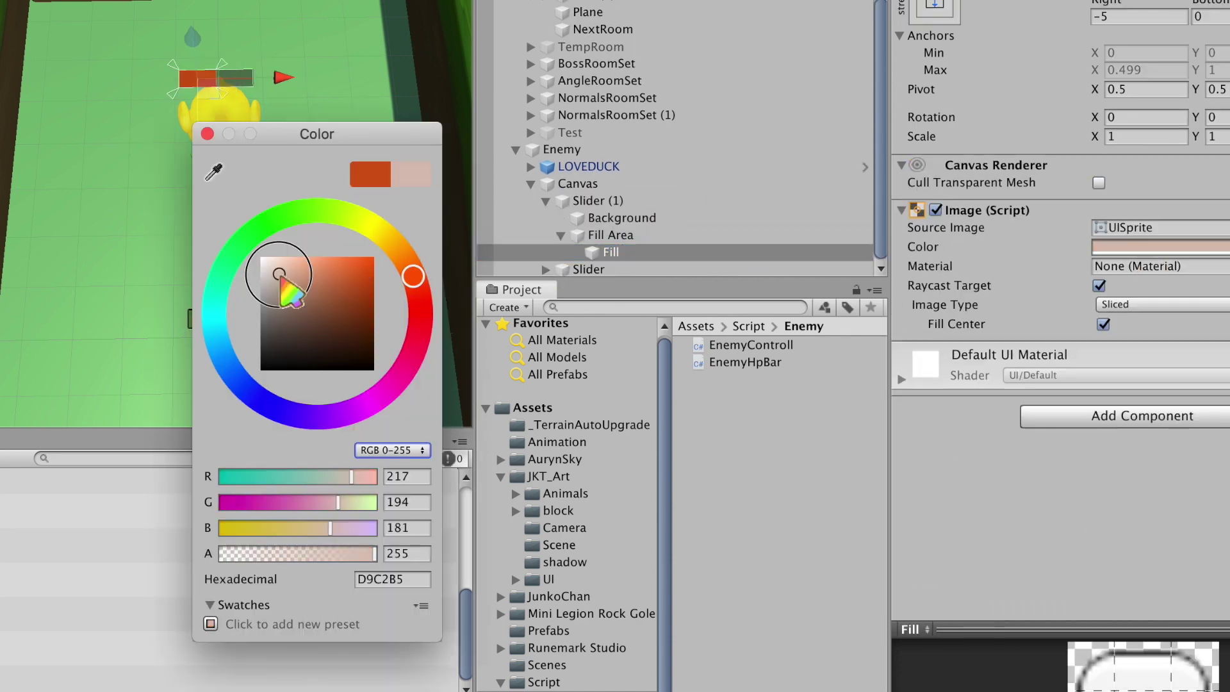
click(596, 200)
Try a Fill Area right offset of 15 on the lower Slider, then undo it.
click(588, 269)
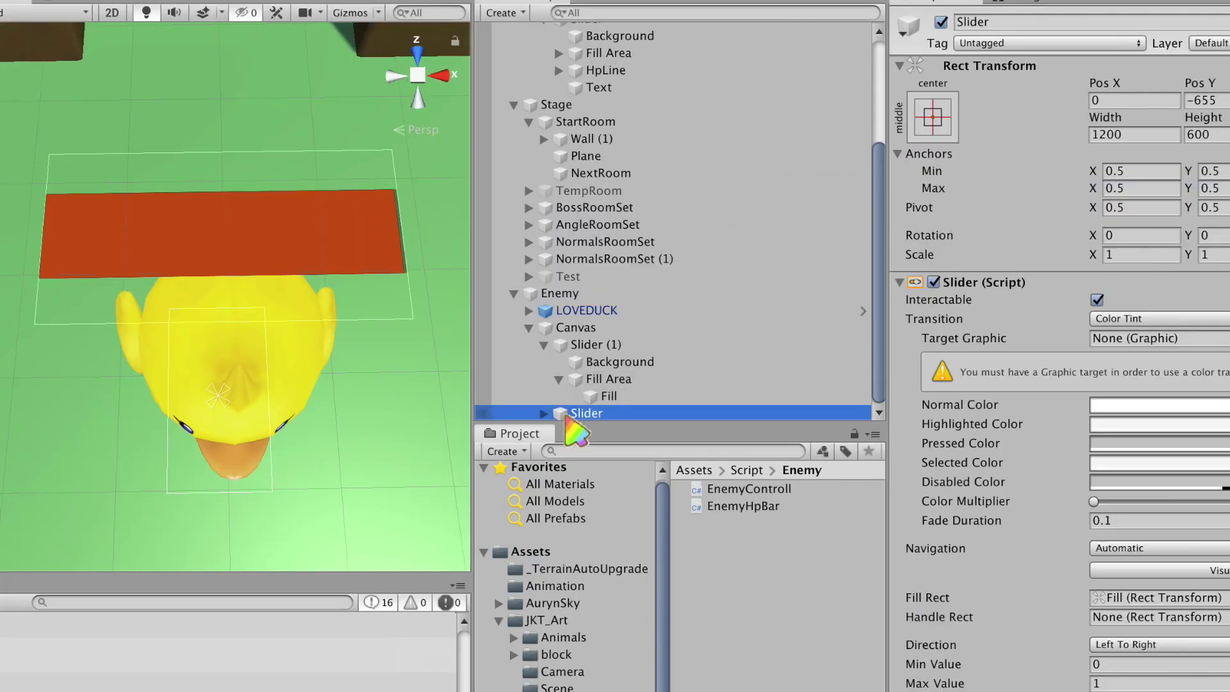
click(543, 413)
scroll(641, 321, down, 1)
click(609, 413)
double_click(1138, 134)
text(15)
key(ctrl+z)
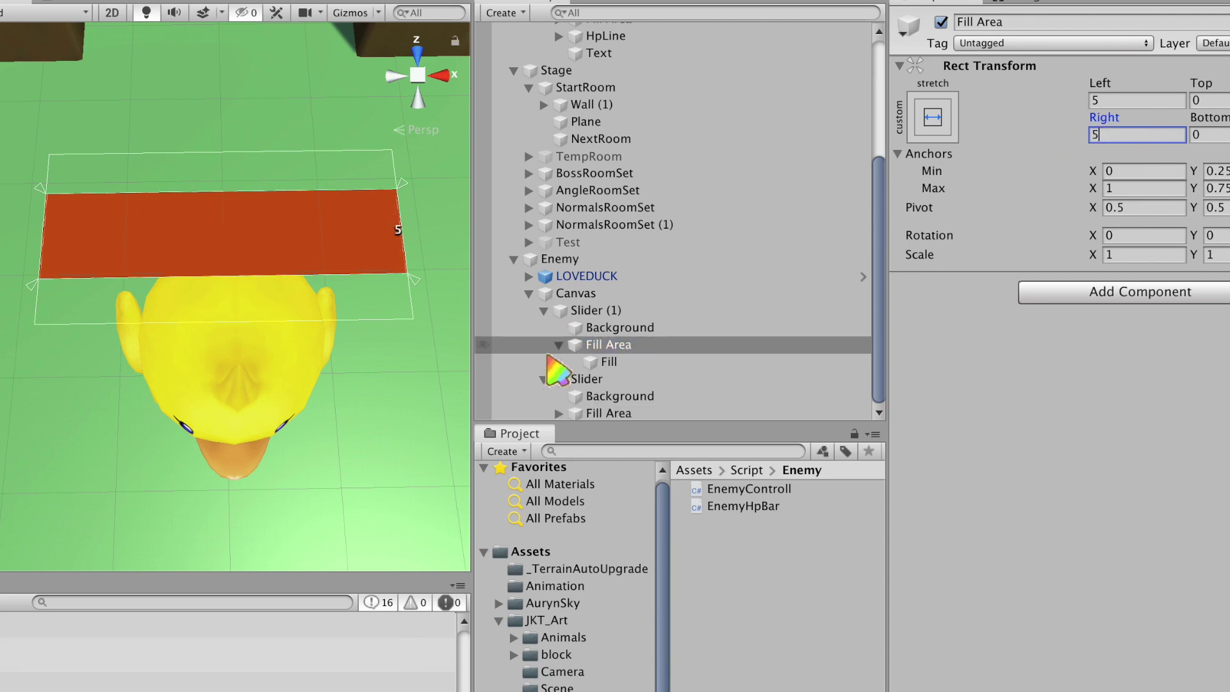
click(596, 379)
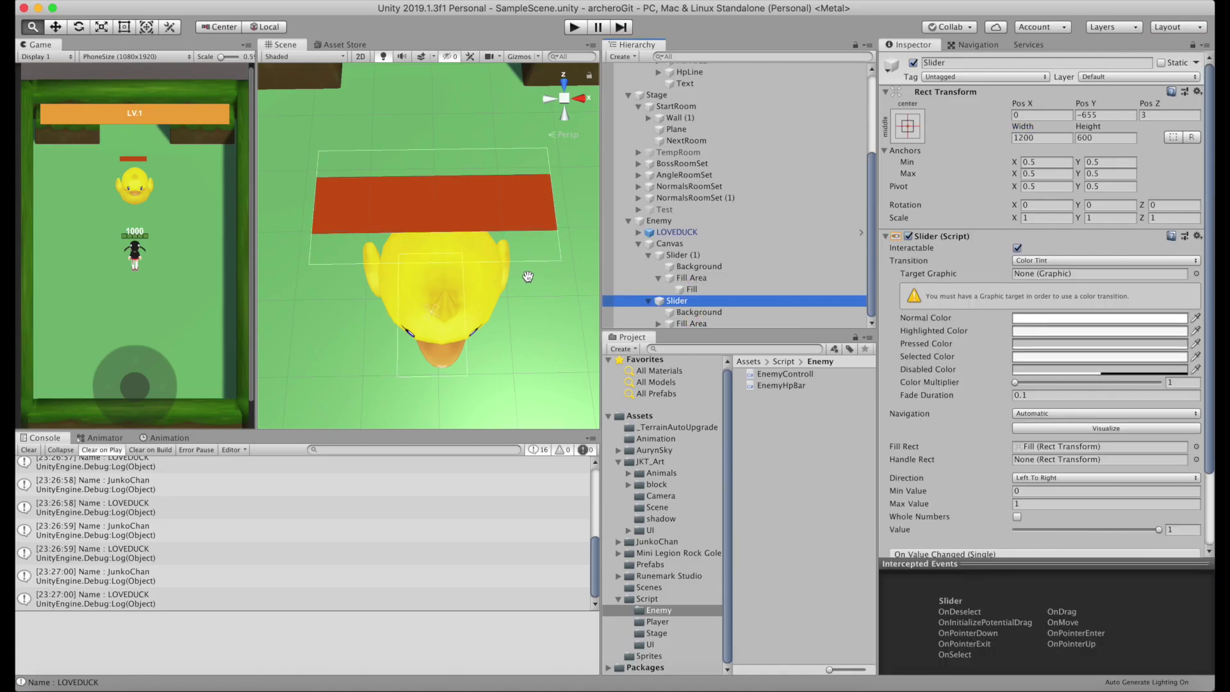
drag(528, 276, 529, 265)
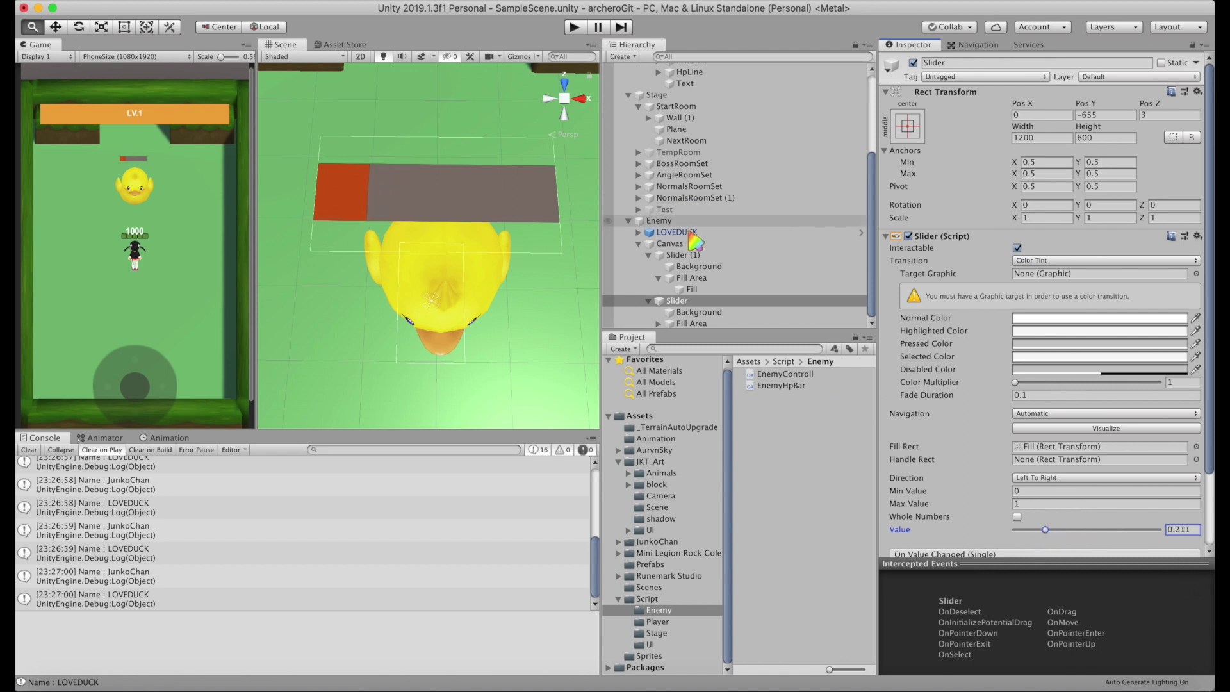
key(ctrl+z)
Replace the HP subtraction with a Dmg method that invokes BackHpFun after 0.5f.
drag(1157, 531, 1122, 530)
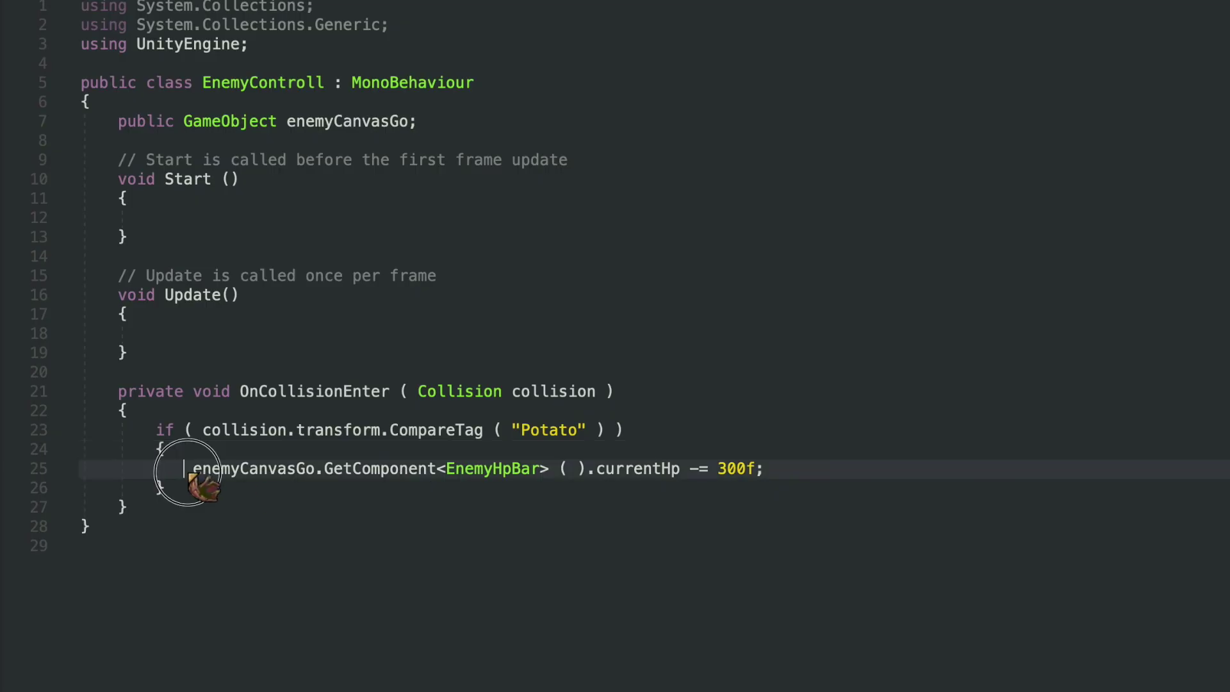
drag(765, 468, 593, 468)
text(.Dmg)
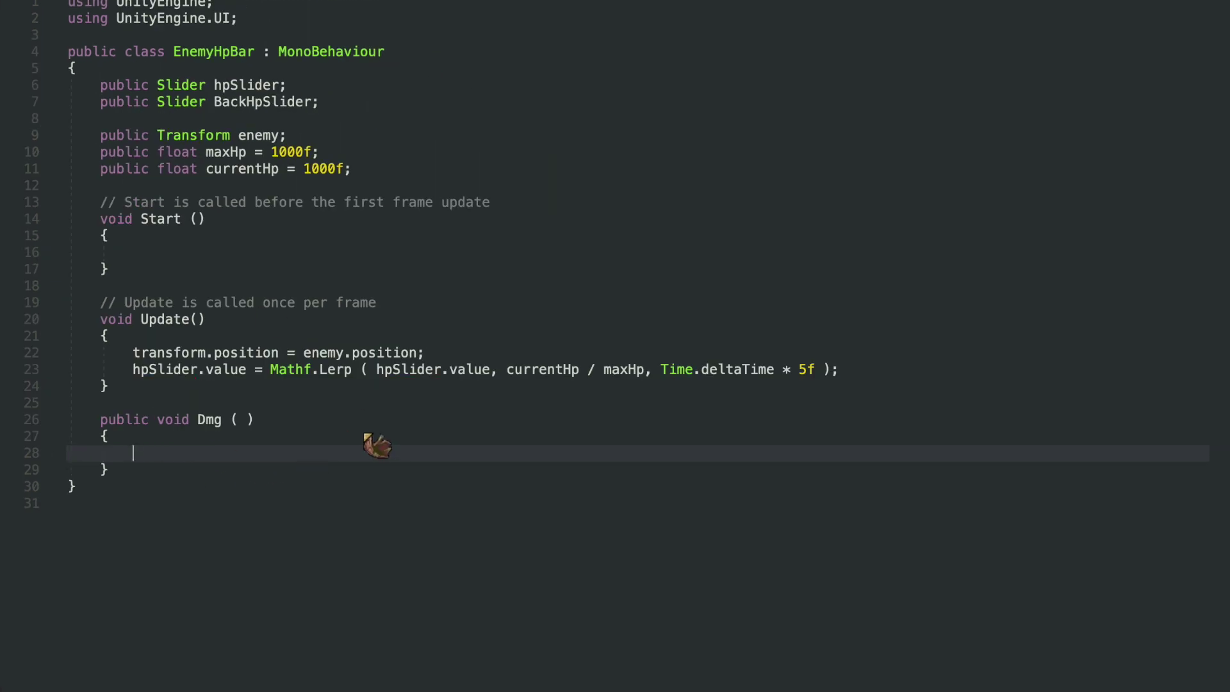
text(currentHp-= 300f)
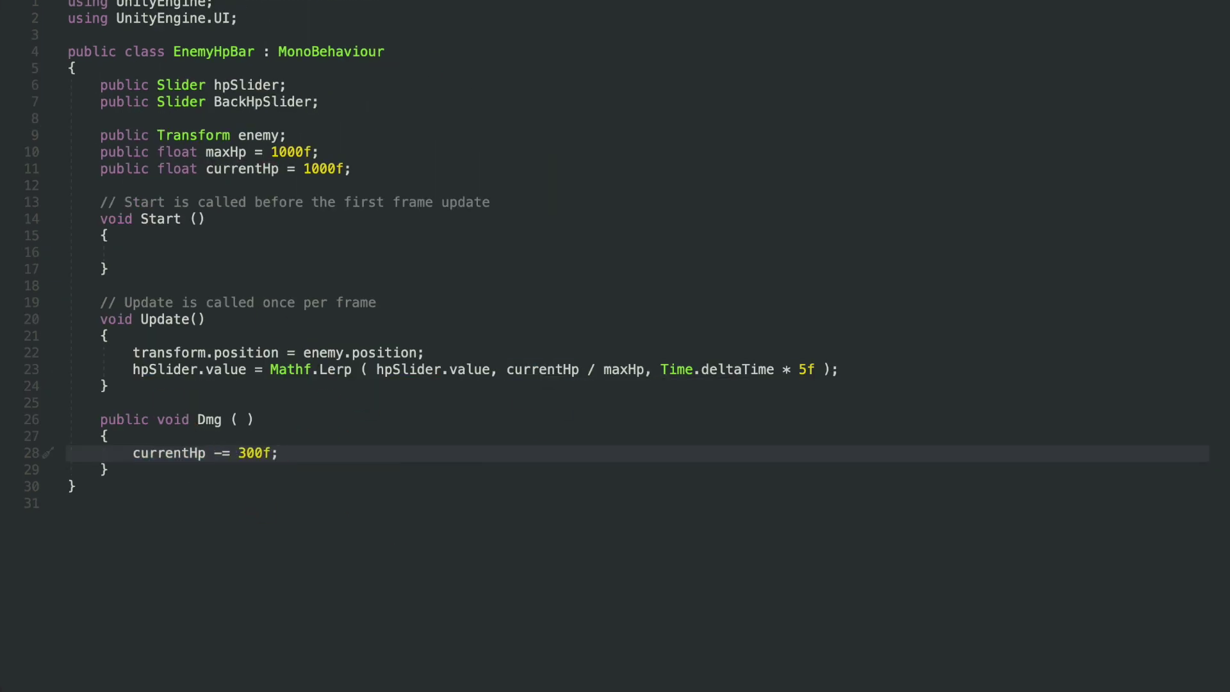
text(Invoke ( ); void BackHpFun ( ) {  }"BackHpFun" , 0.5f)
Add a public bool backHpHit = false and set it true in BackHpFun.
click(103, 119)
text(p)
key(Tab)
text(bool back)
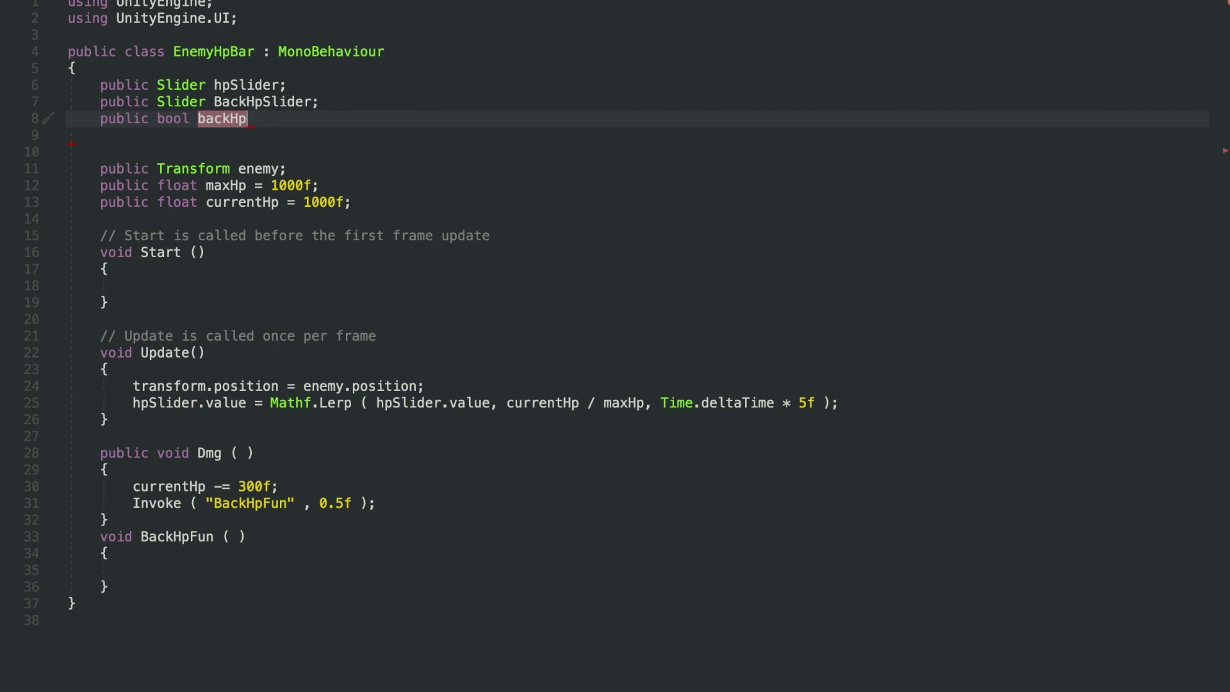
text(HpHit = false;)
click(133, 569)
text(backHpHit = true;)
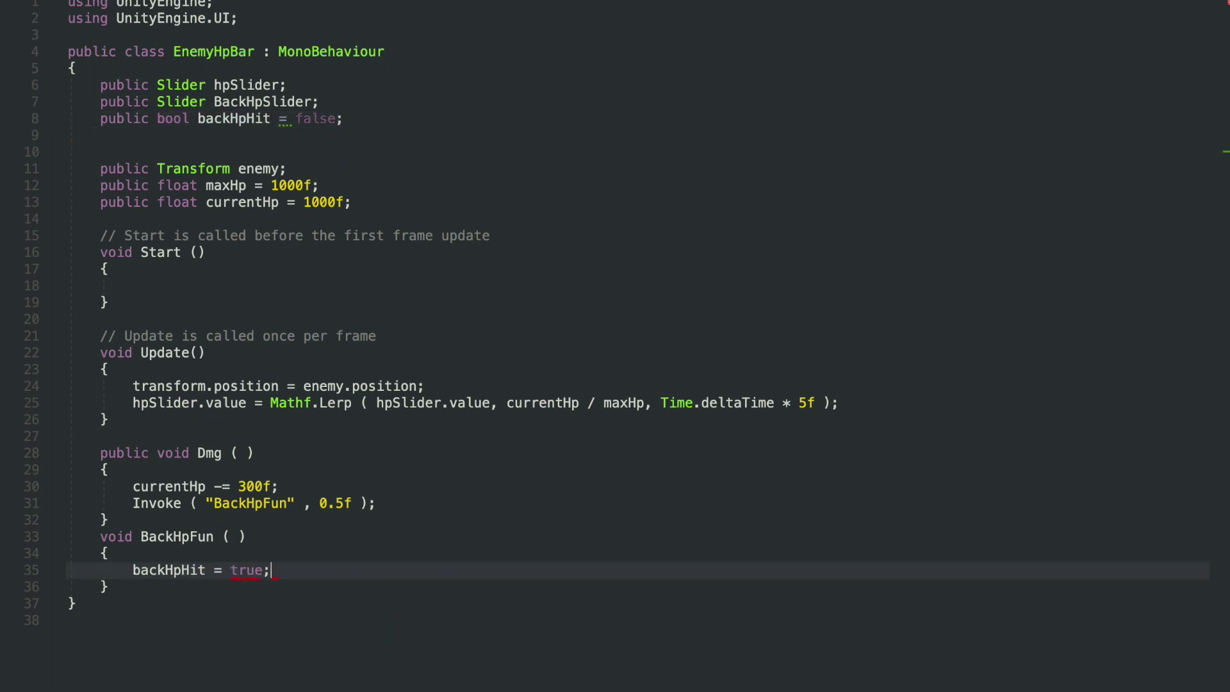
In Update, when backHpHit, lerp BackHpSlider toward hpSlider with Time.deltaTime * 10f.
click(104, 419)
text(if(backHpHit{)
key(Return)
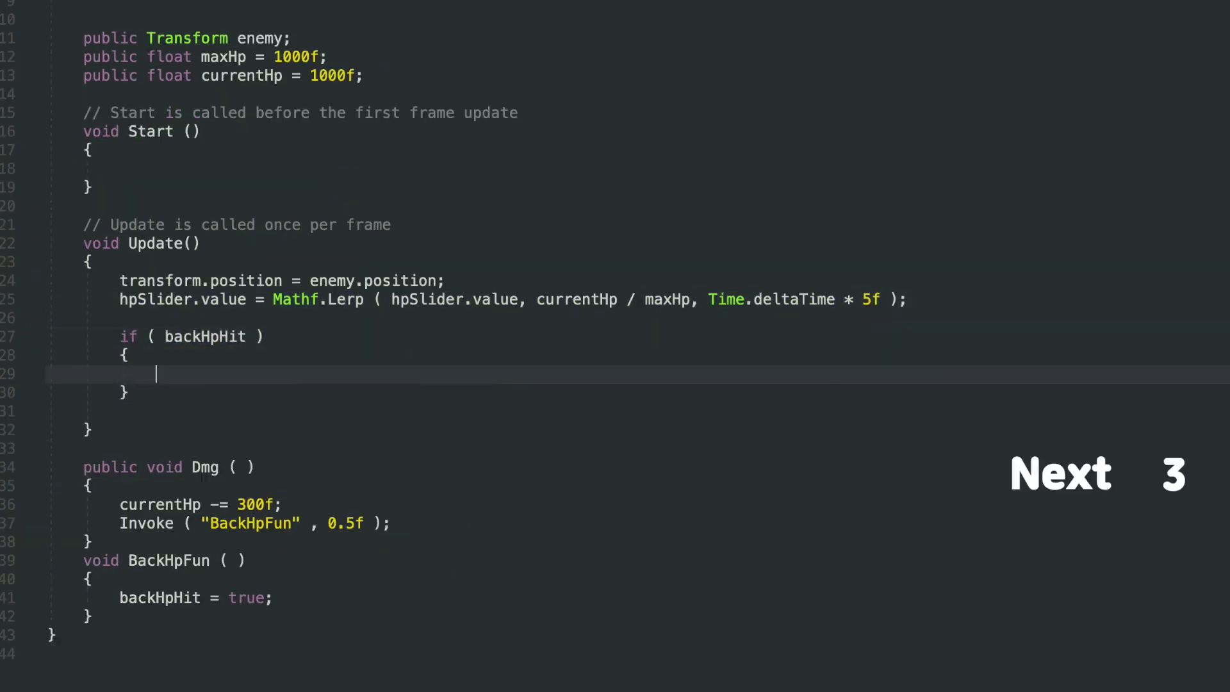
key(ctrl+v)
text(BackHpSlider.value, hpSlider.value, Time.deltaTime * 10f)
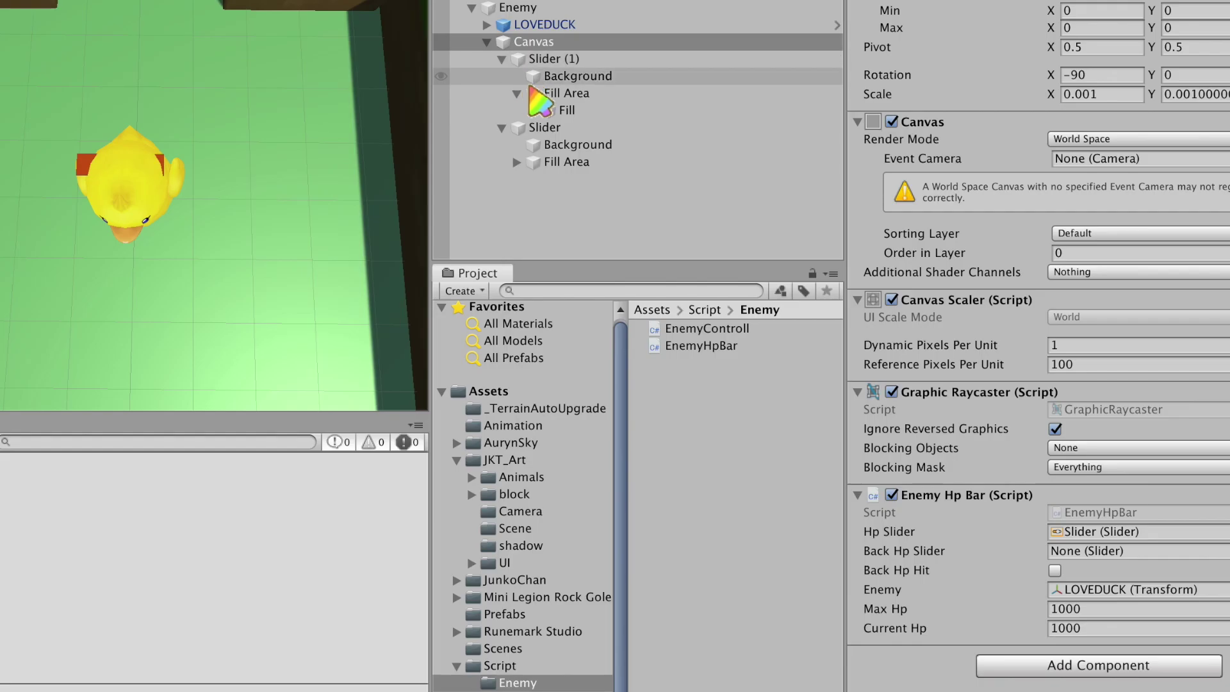
Set Back Hp Slider to Slider (1), then play-test by walking the player toward the duck.
drag(554, 58, 948, 211)
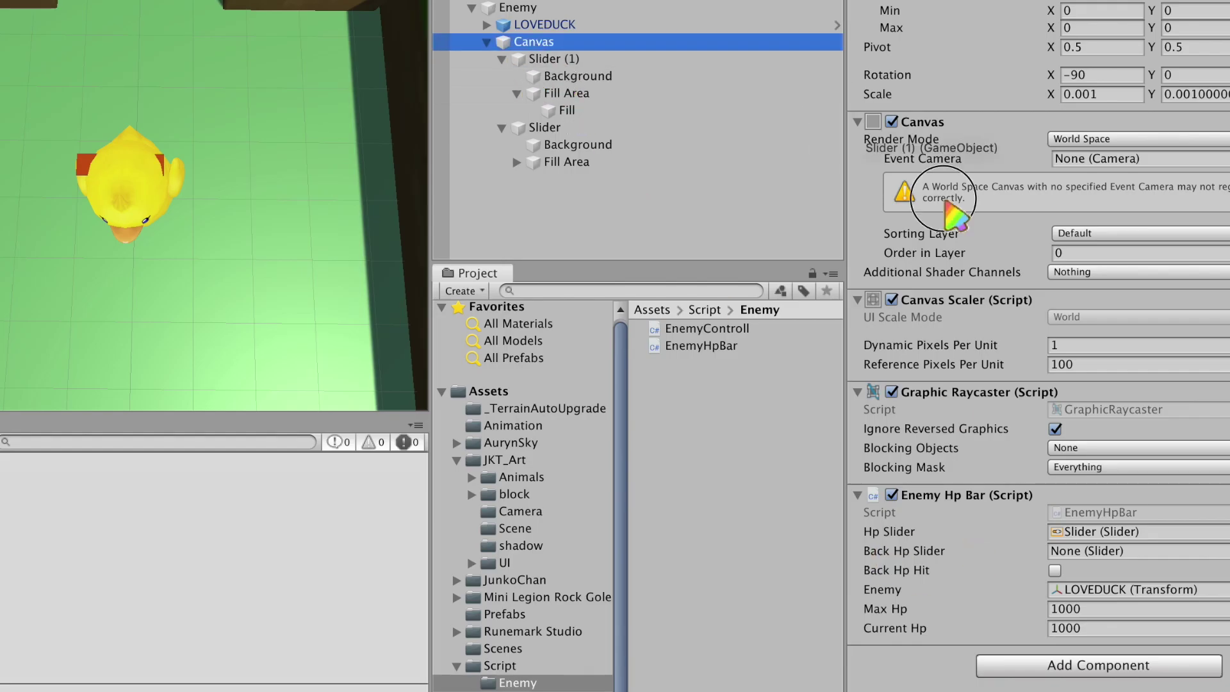
key(ctrl+p)
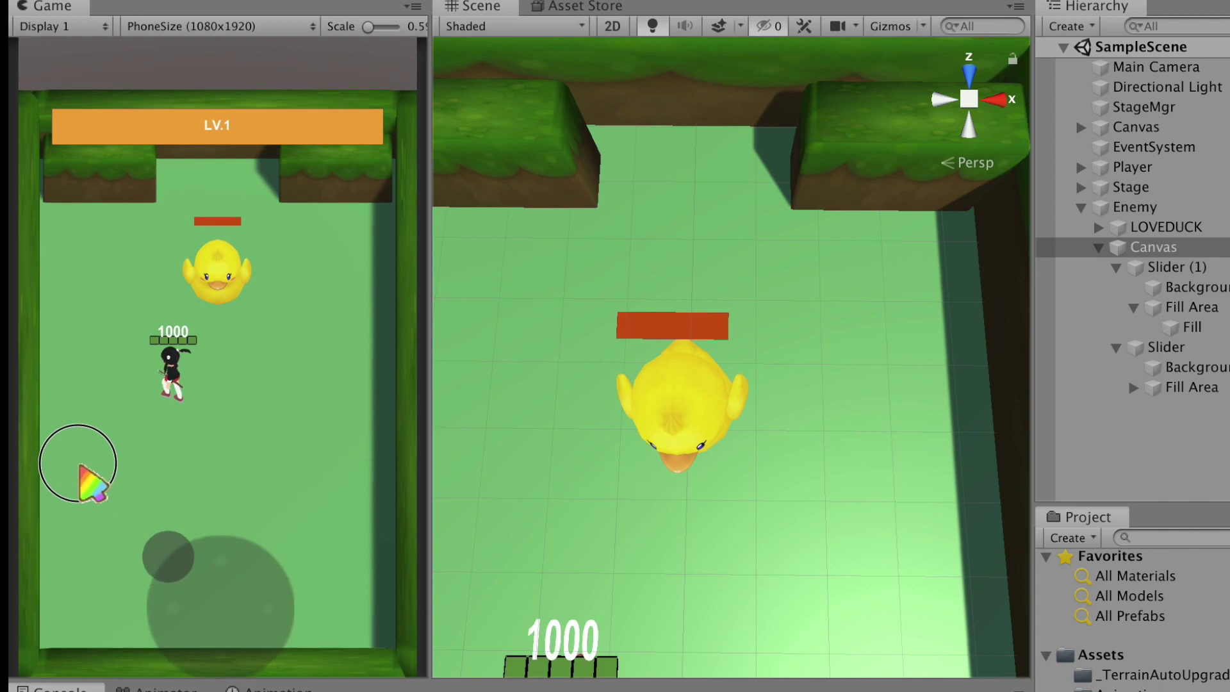
drag(212, 596, 221, 663)
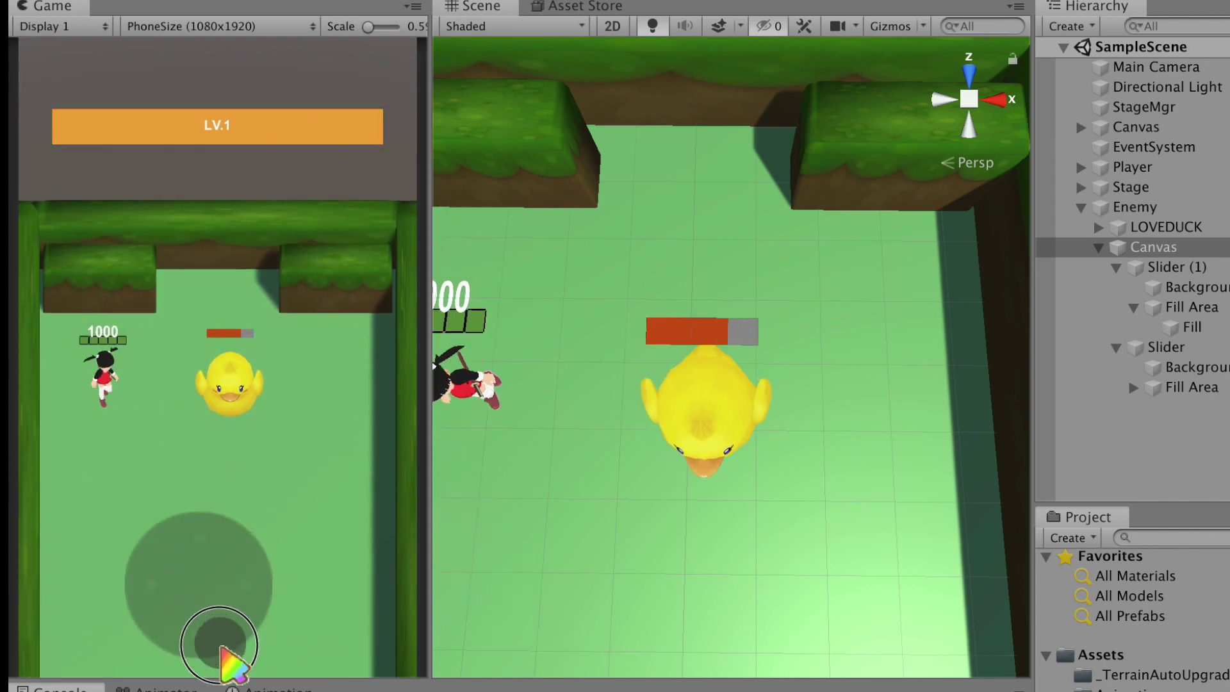
drag(221, 647, 187, 609)
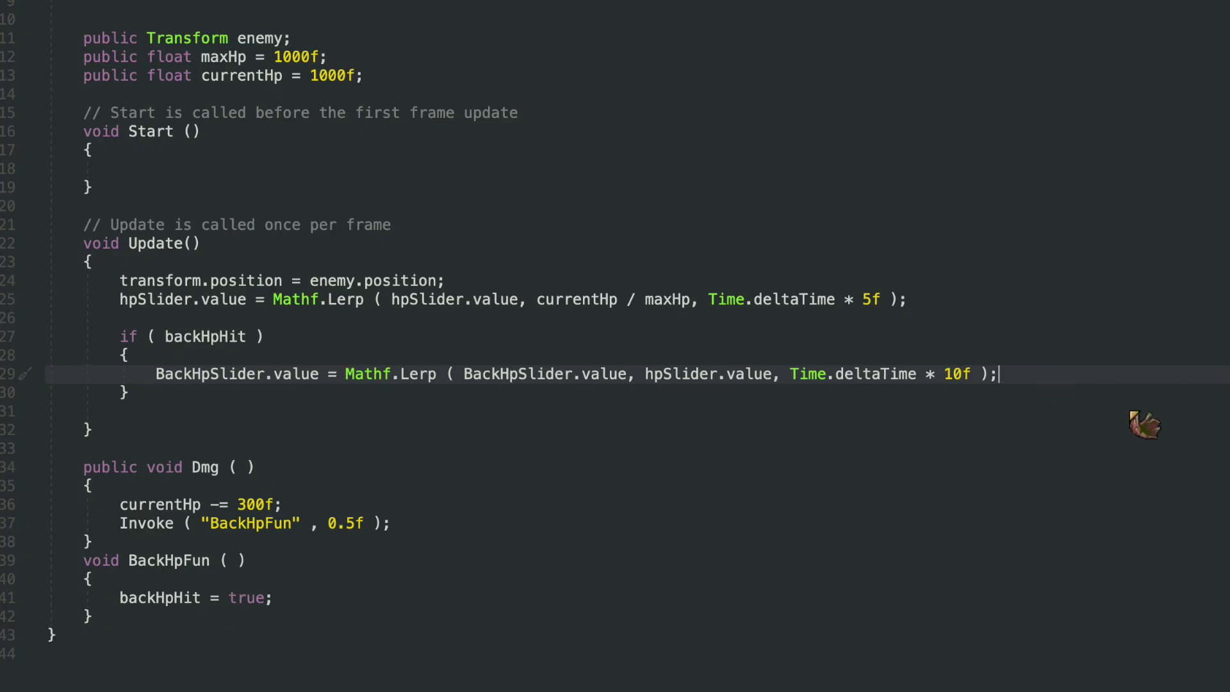
text(if)
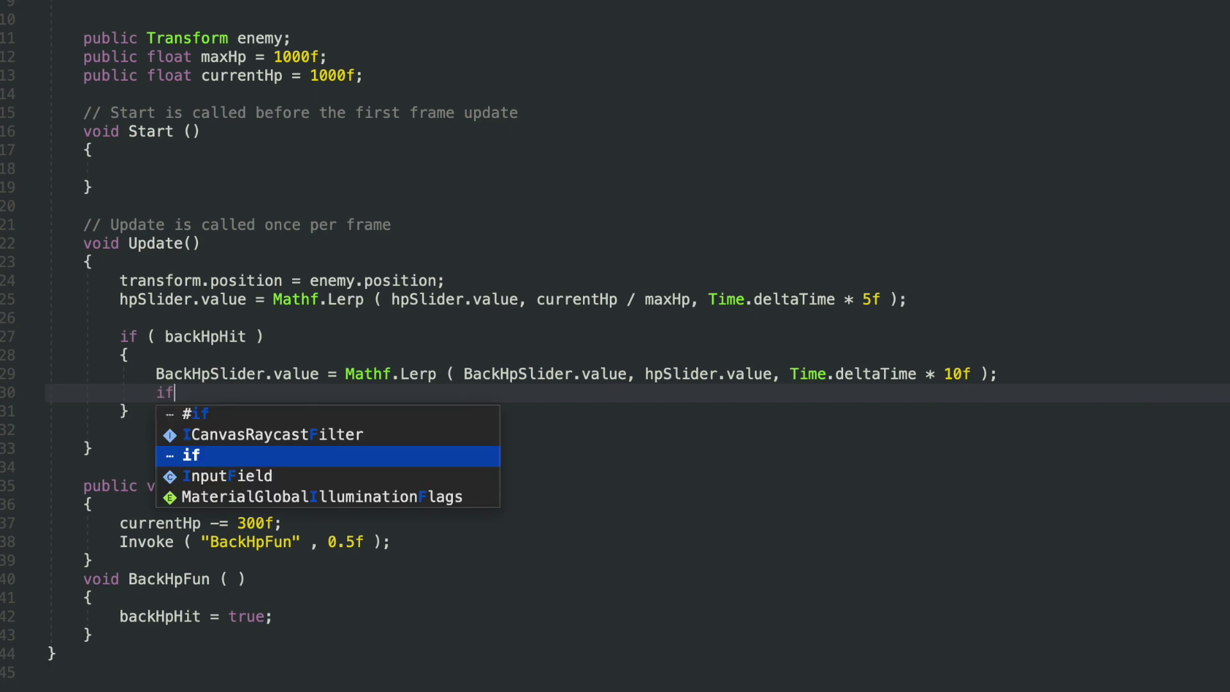
text( ( hpSlider.value >=)
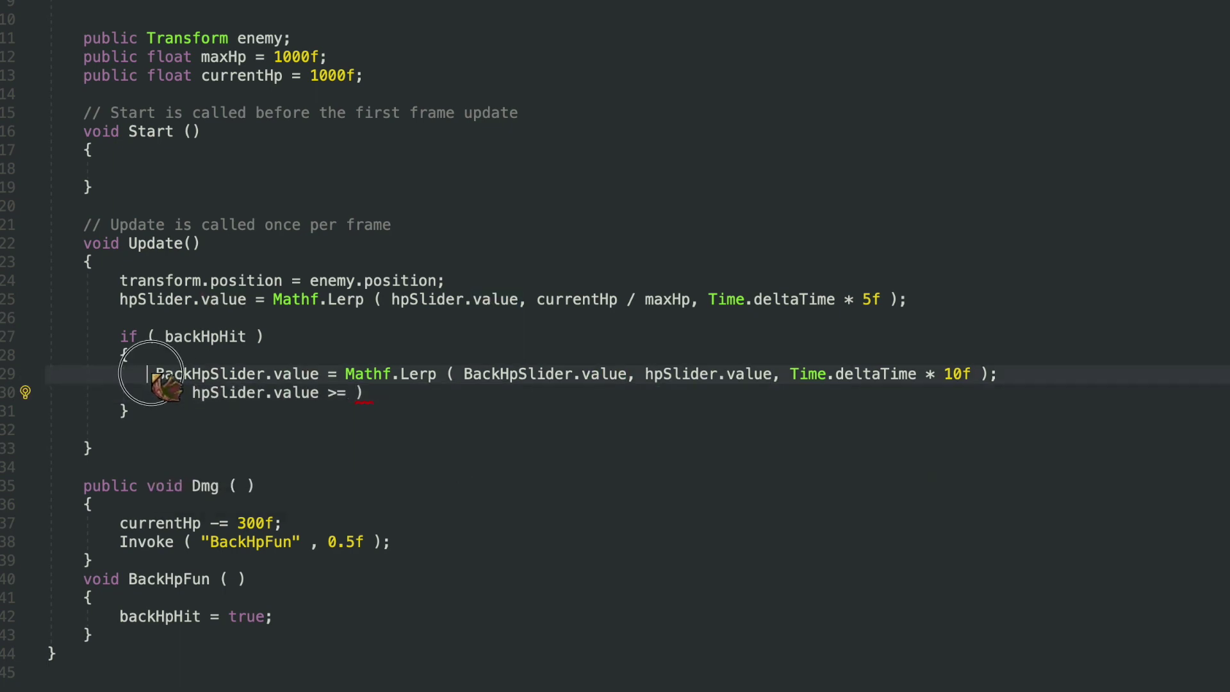
Add the nested check hpSlider.value >= BackHpSlider.value - 0.01f that sets backHpHit false.
drag(148, 374, 320, 375)
key(ctrl+c)
click(355, 396)
key(ctrl+v)
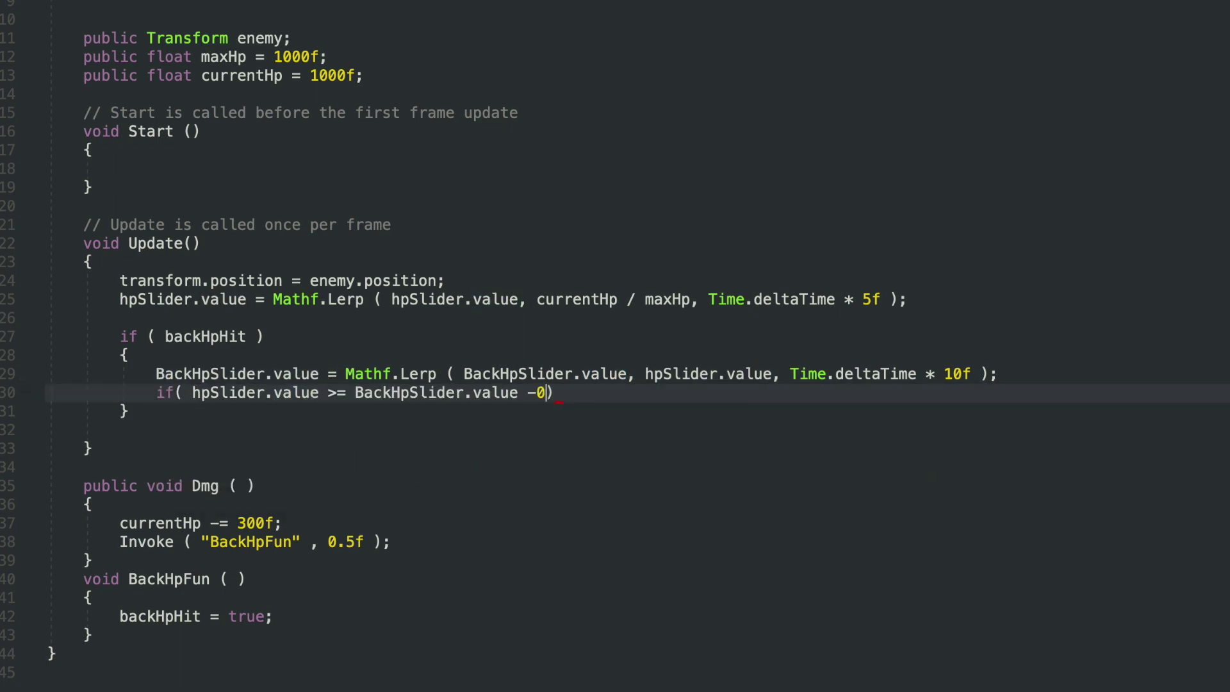
key(Return)
text({)
key(Return)
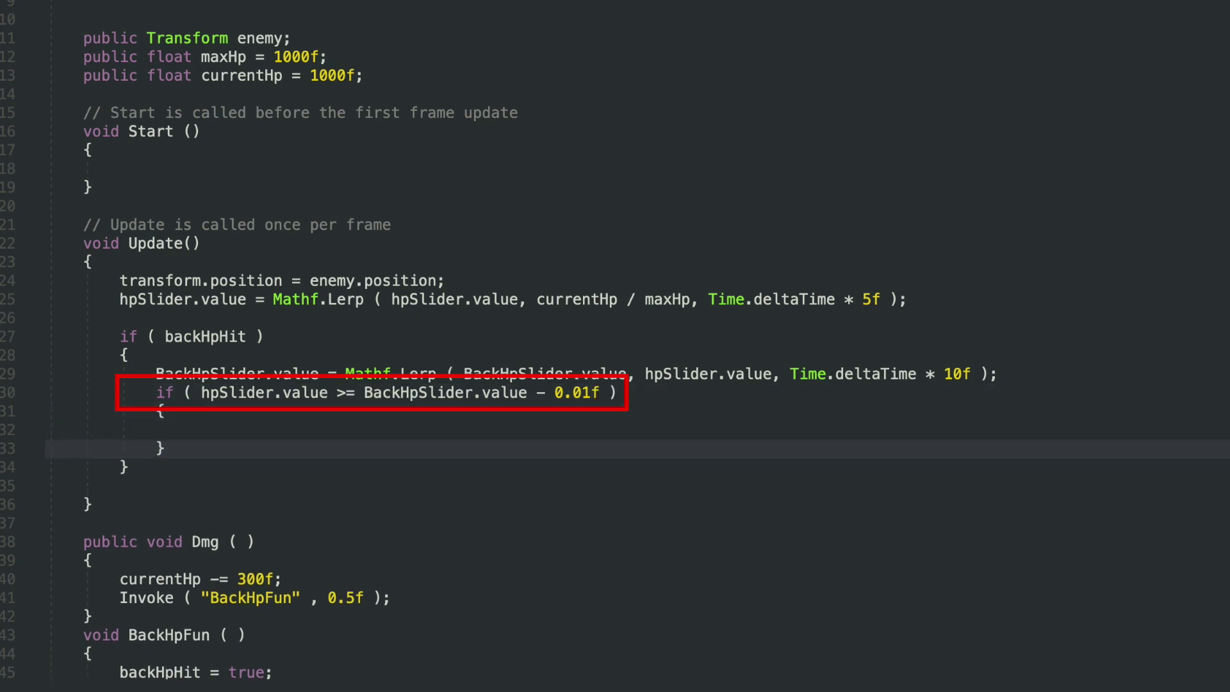
text(b)
text( false;)
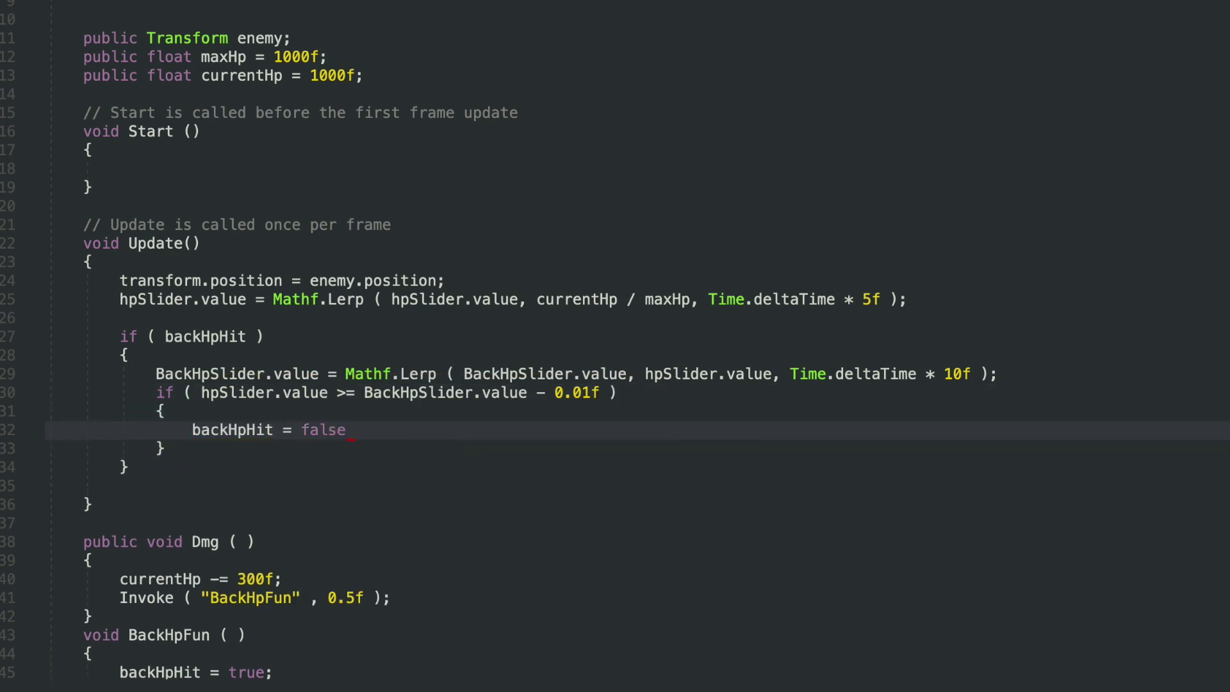
key(Return)
text(backHpHit)
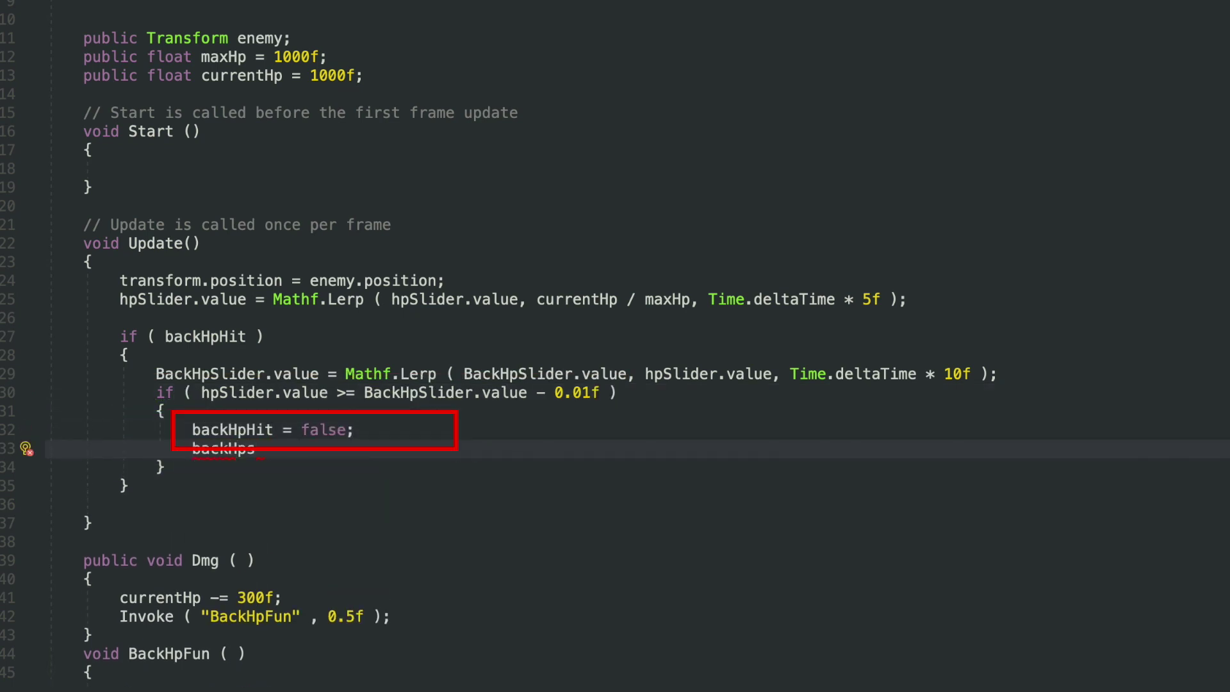
Snap BackHpSlider.value to hpSlider.value in that block and delete the stray blank line.
drag(364, 393, 527, 392)
middle_click(498, 449)
text(=)
drag(201, 393, 328, 393)
middle_click(461, 449)
text(;)
click(211, 504)
key(Delete)
scroll(297, 275, down, 1)
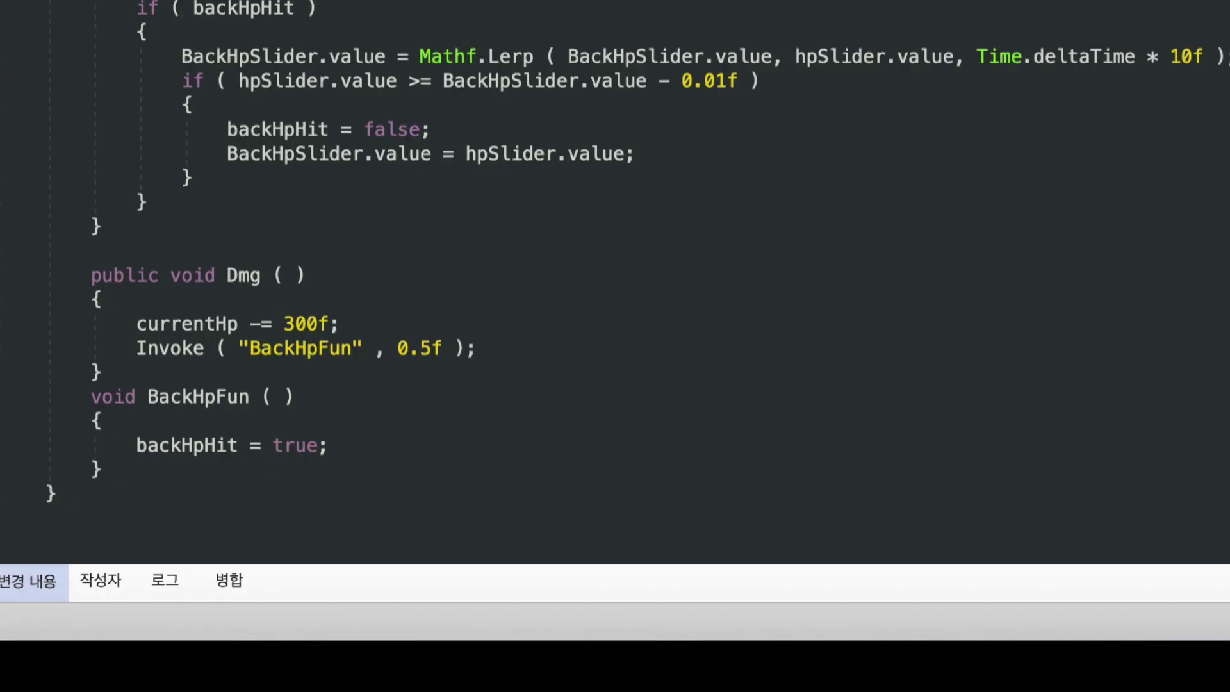
Raise the per-hit damage in the script from 300f to 900f.
click(296, 323)
key(BackSpace)
text(9)
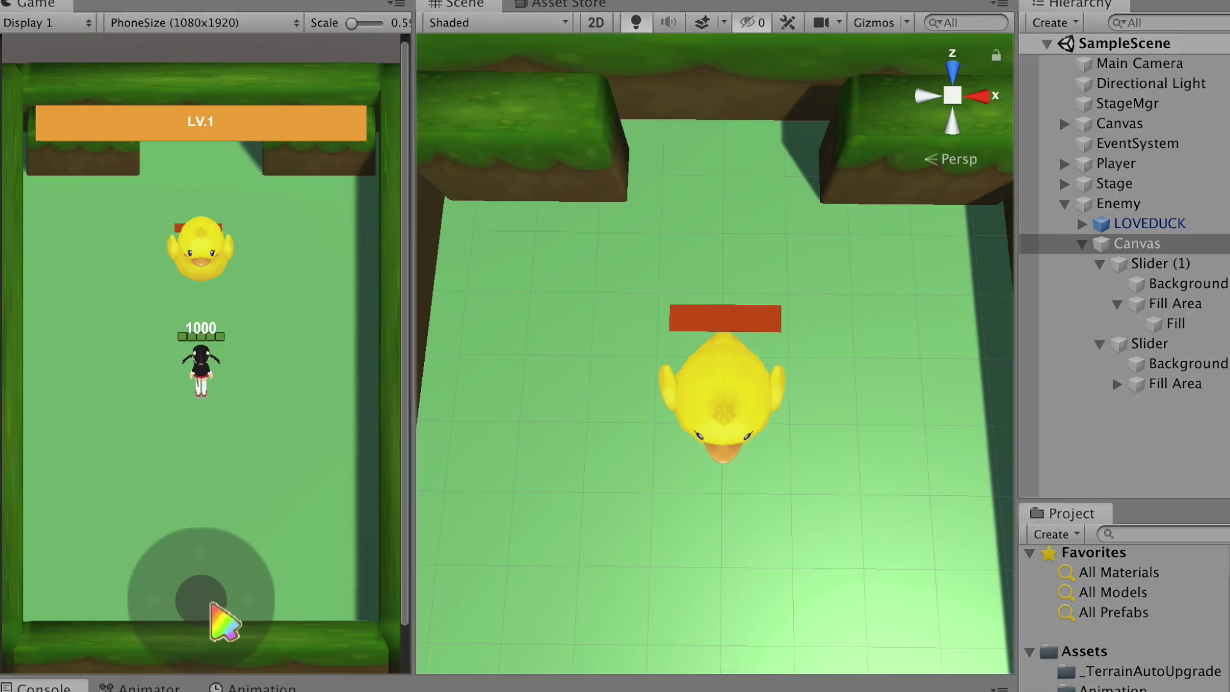
Play-test the scene, steering the player with the joystick until it stops beside the duck.
drag(228, 608, 344, 660)
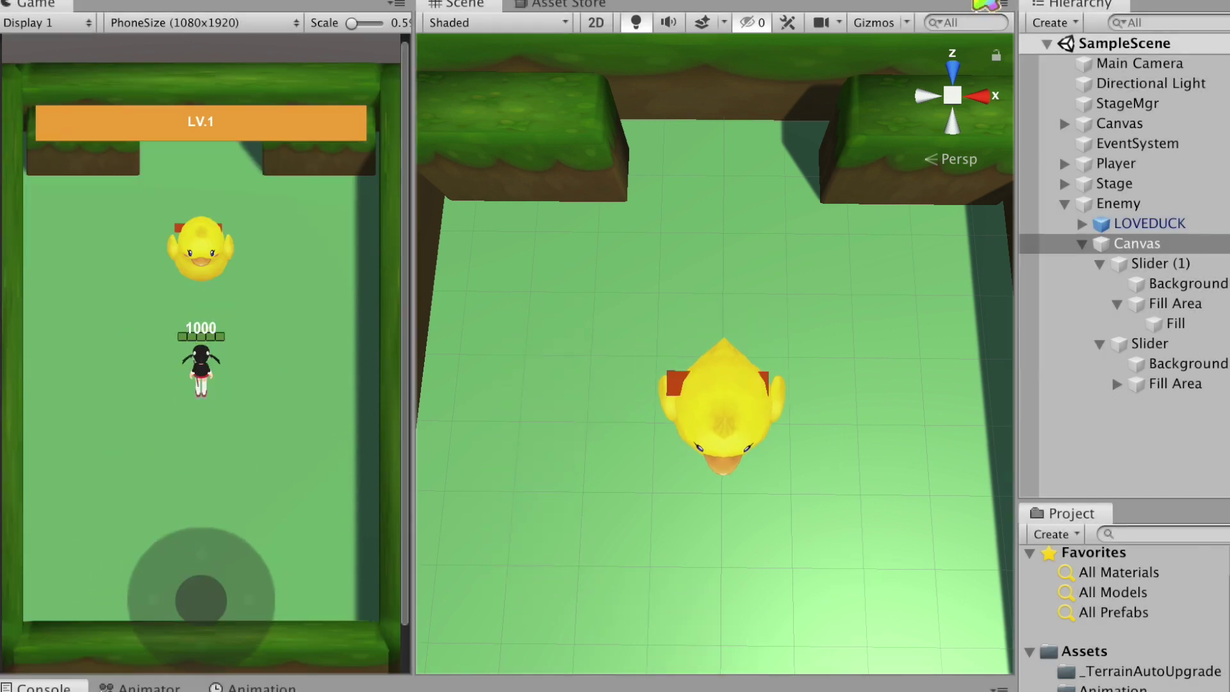
key(ctrl+p)
drag(202, 624, 217, 625)
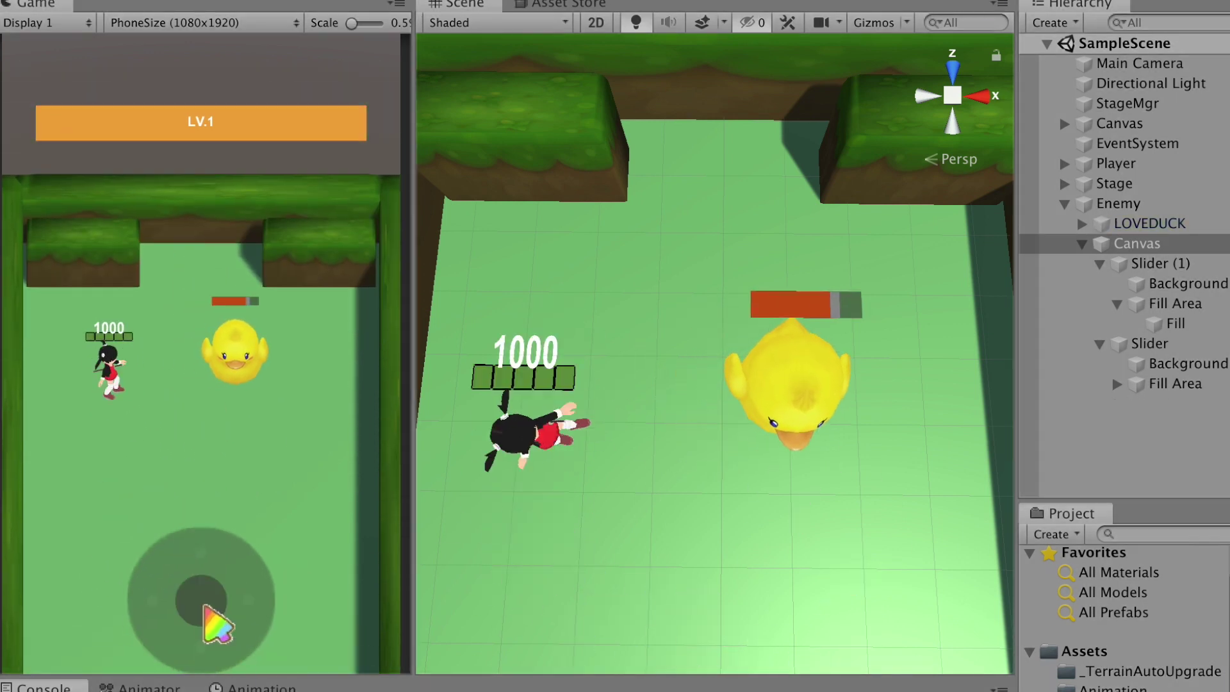
click(575, 29)
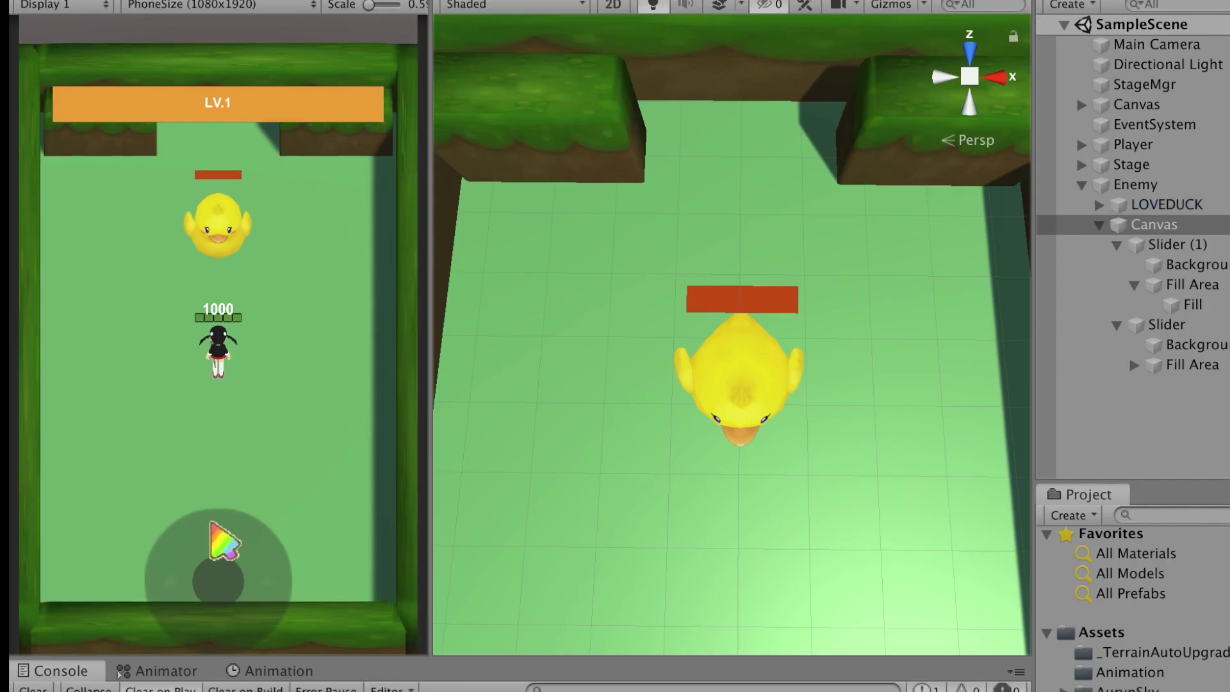
drag(133, 378, 87, 358)
drag(124, 514, 214, 571)
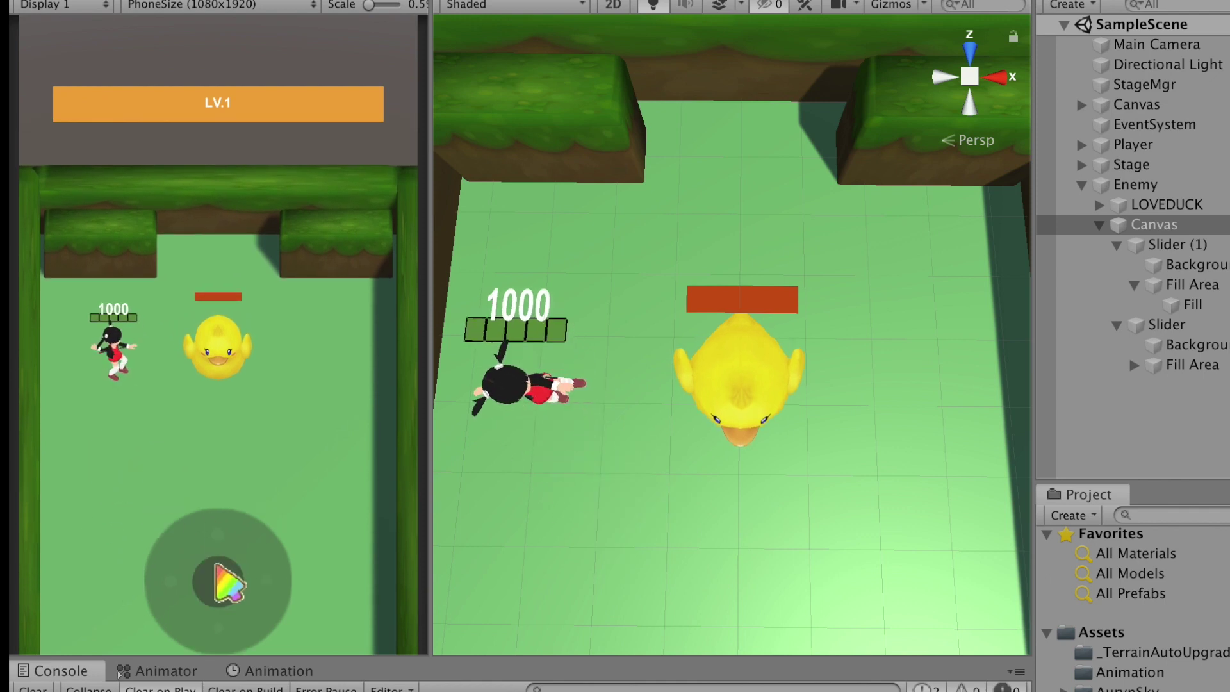